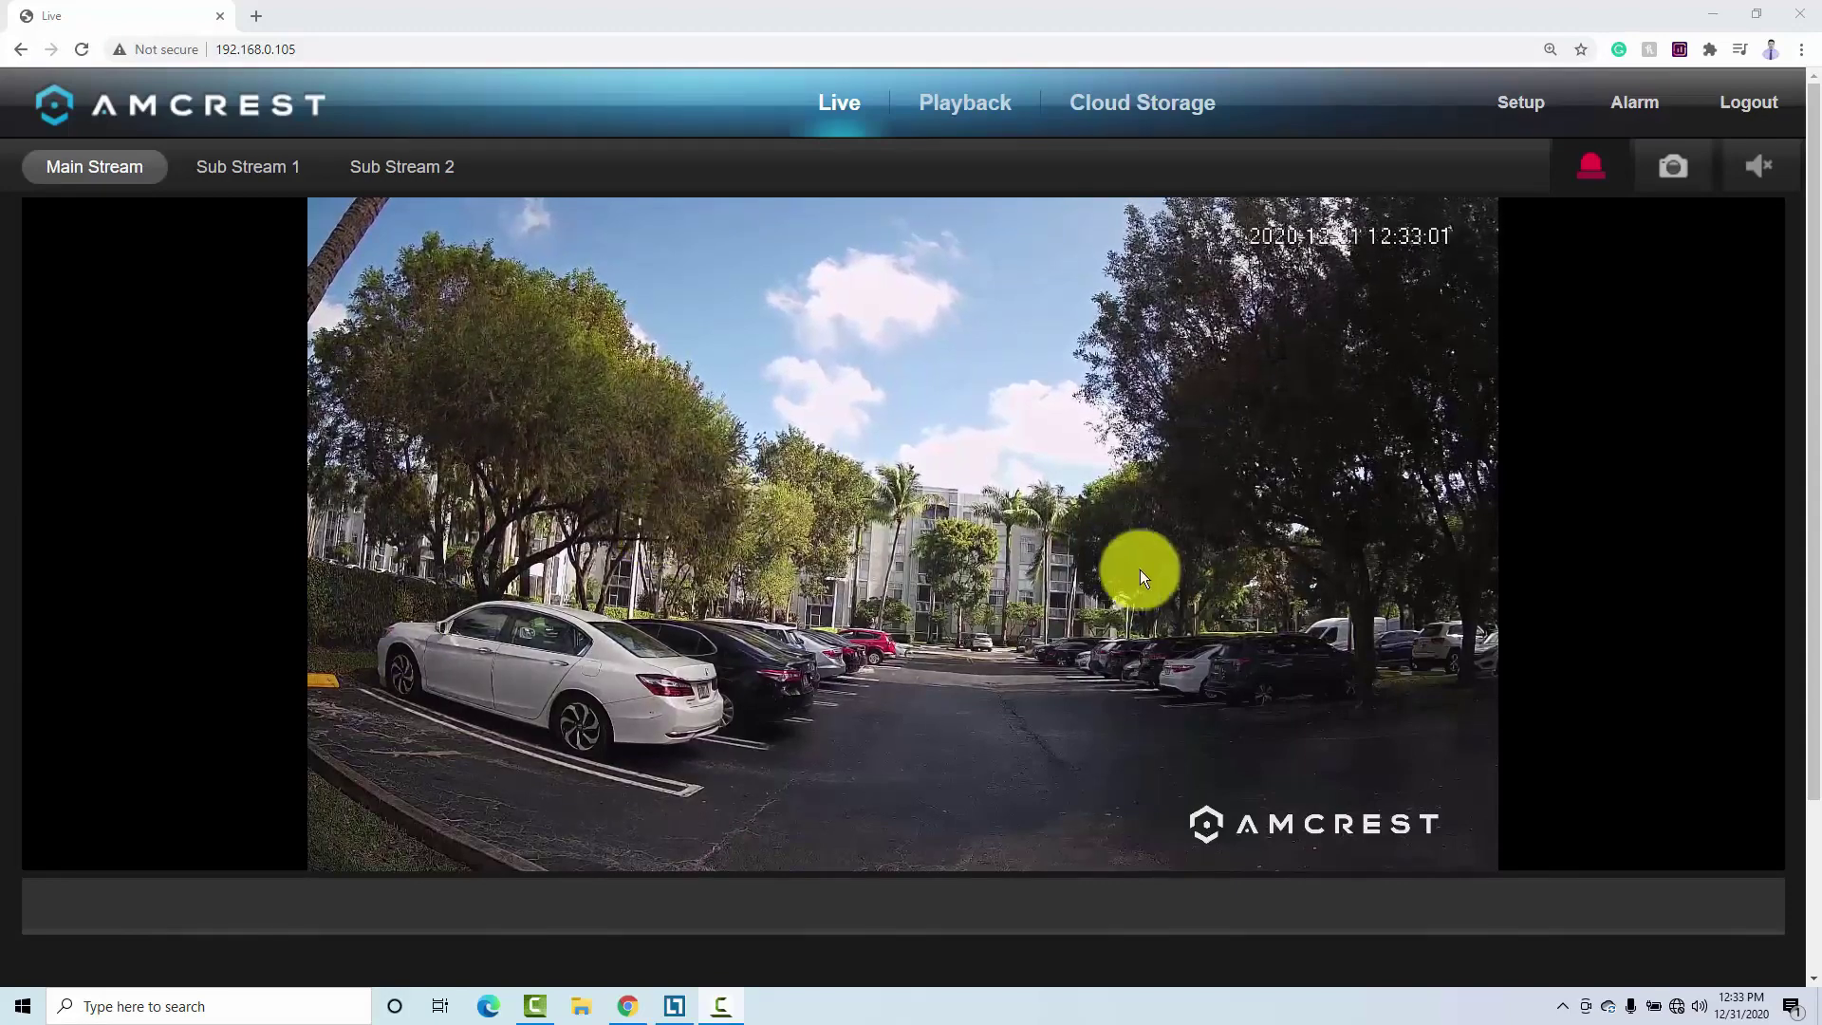
Open camera Setup and display the BLC Mode settings, which show Mode OFF
{"action": "left_click", "coordinate": [1520, 106]}
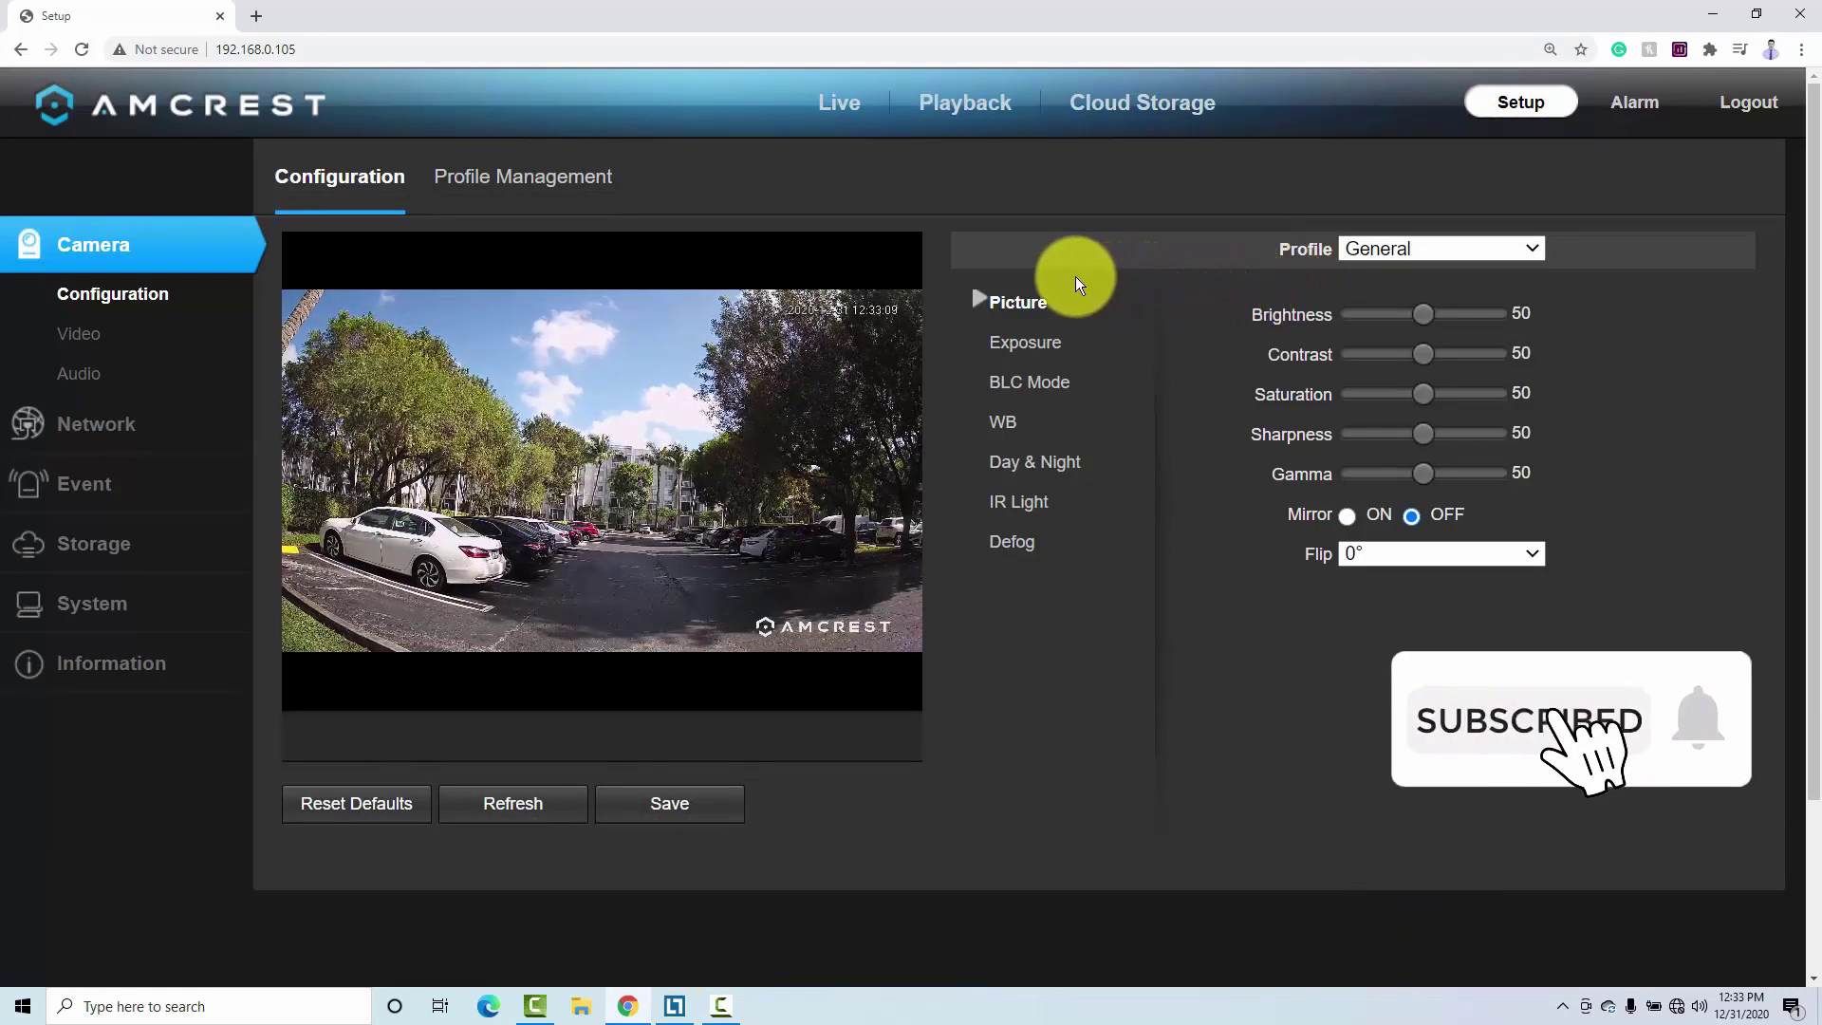
{"action": "left_click", "coordinate": [1020, 390]}
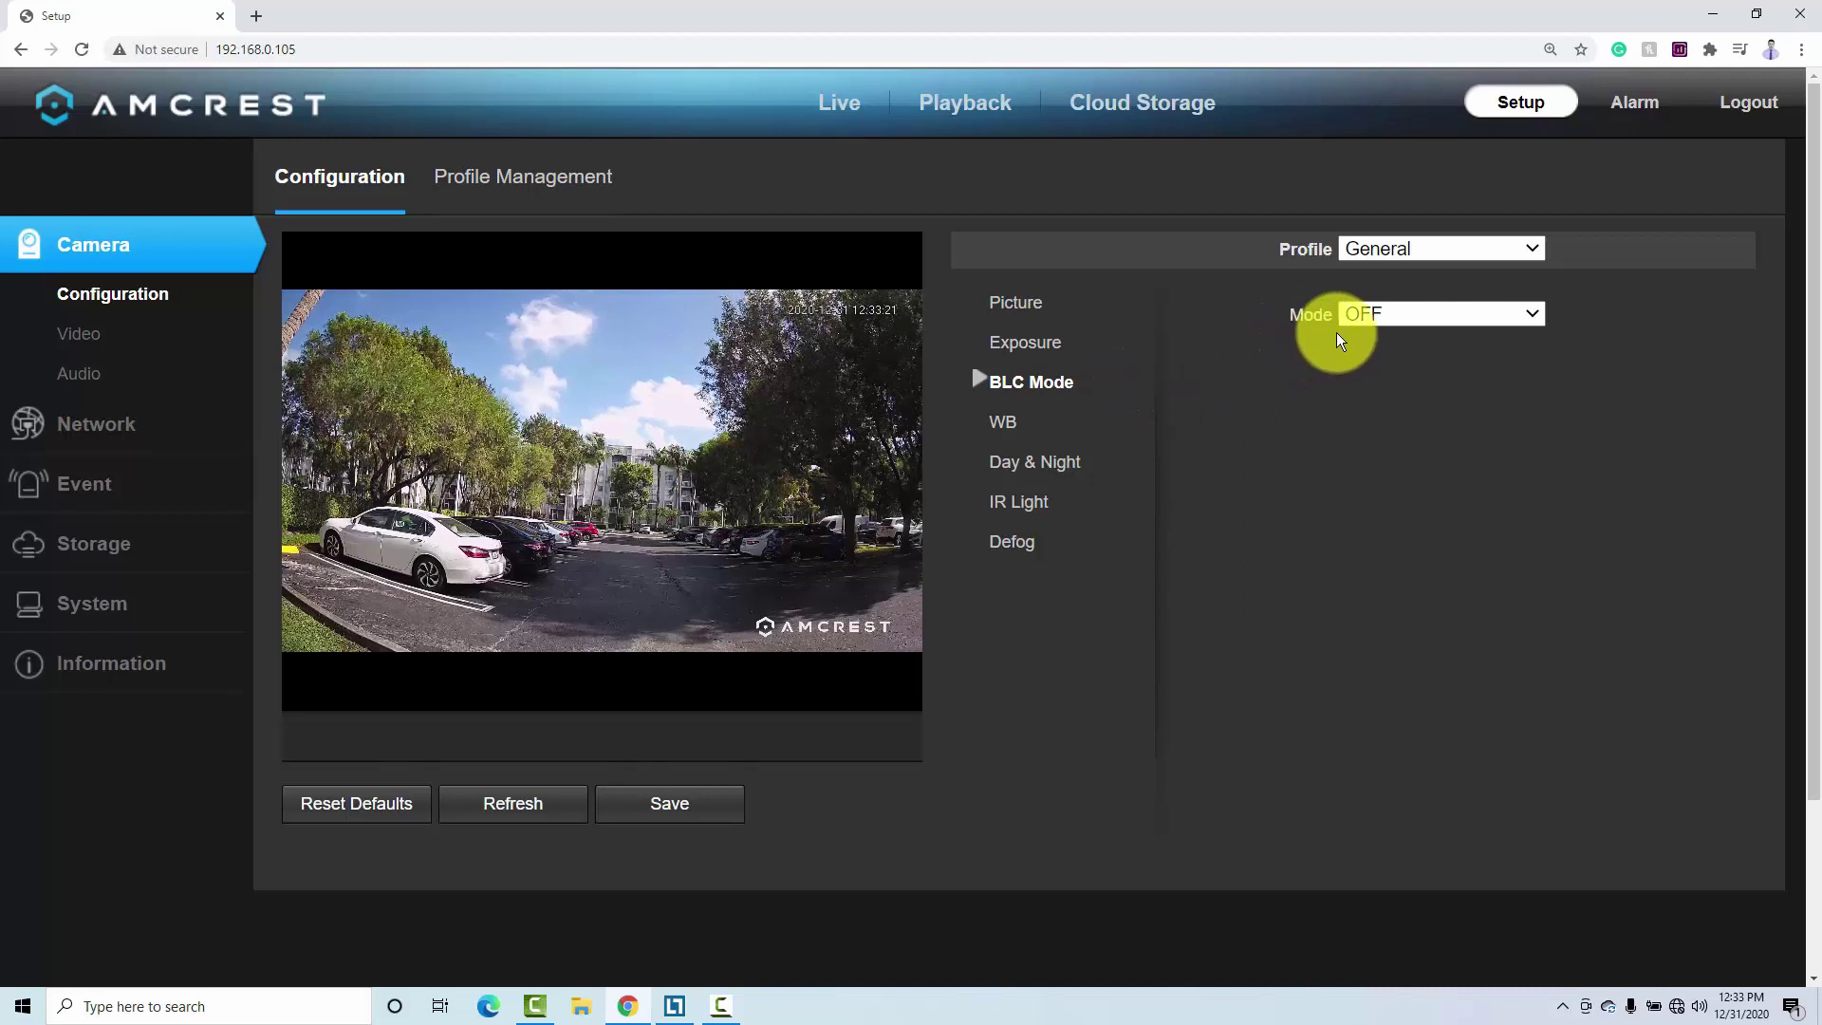
Set backlight mode to BLC and place its region box over the parked cars at lower right
{"action": "left_click", "coordinate": [1402, 317]}
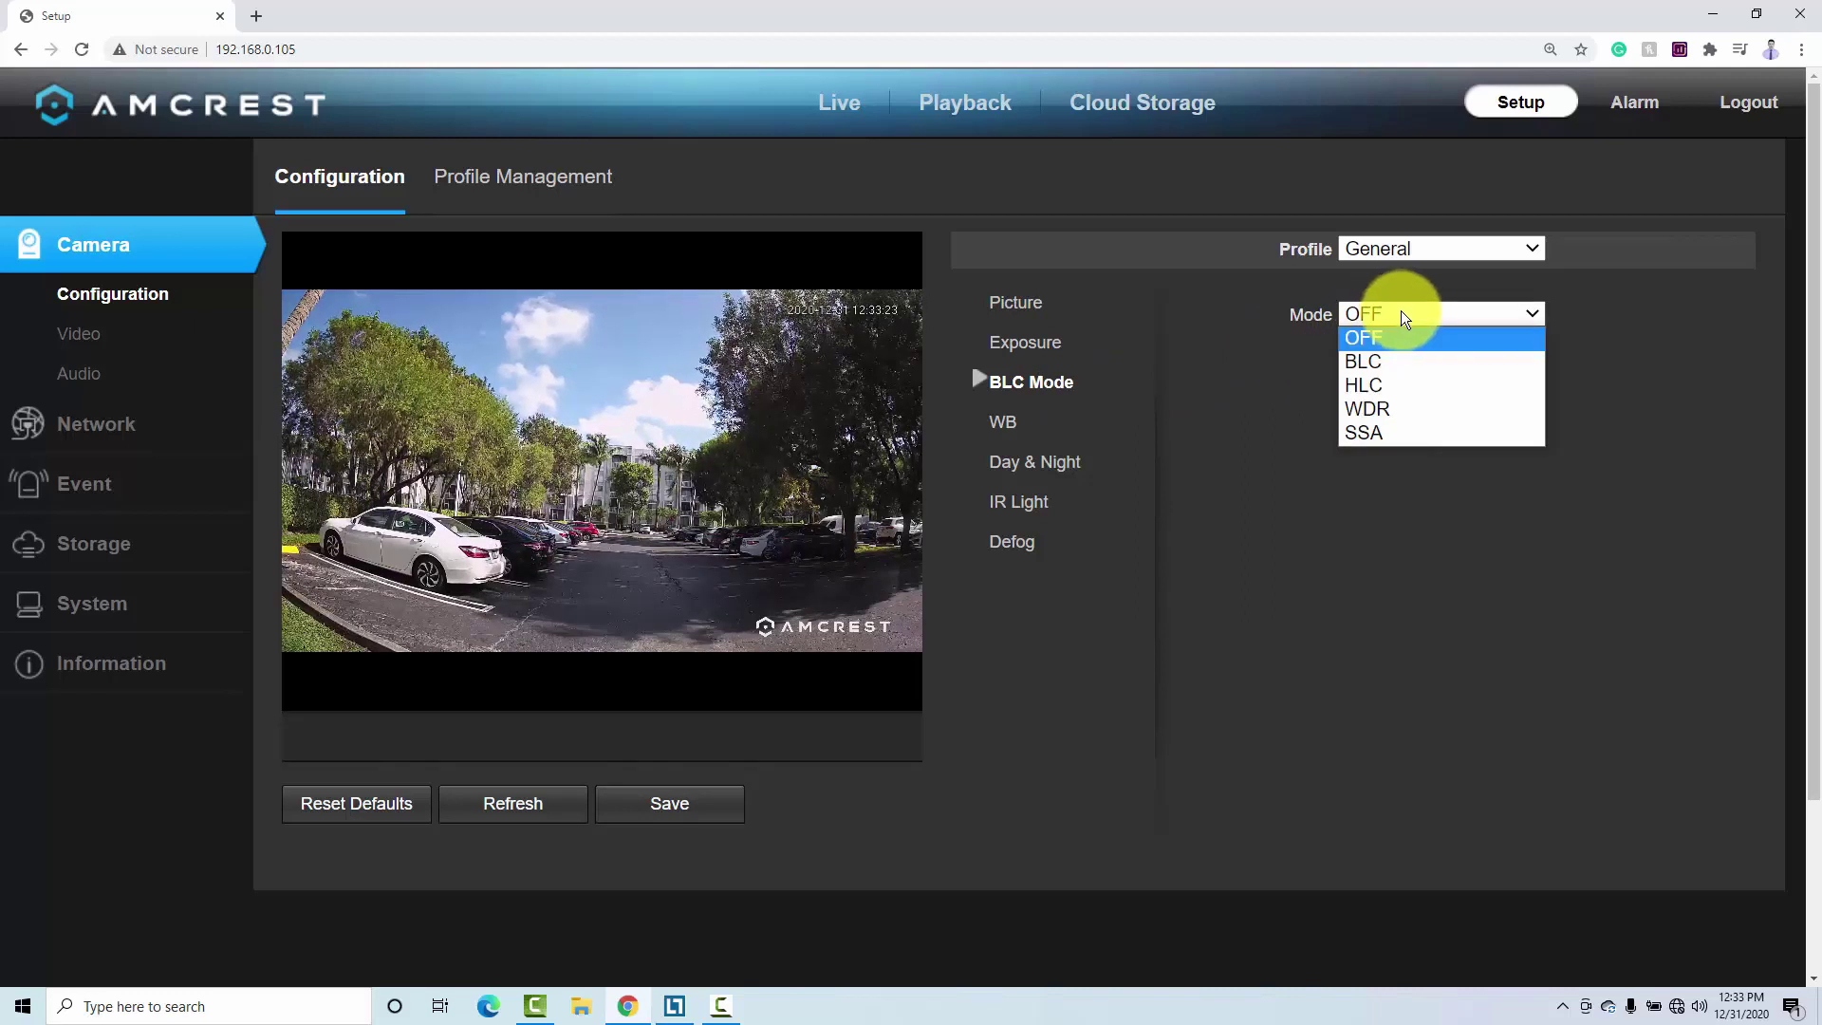
{"action": "left_click", "coordinate": [1410, 361]}
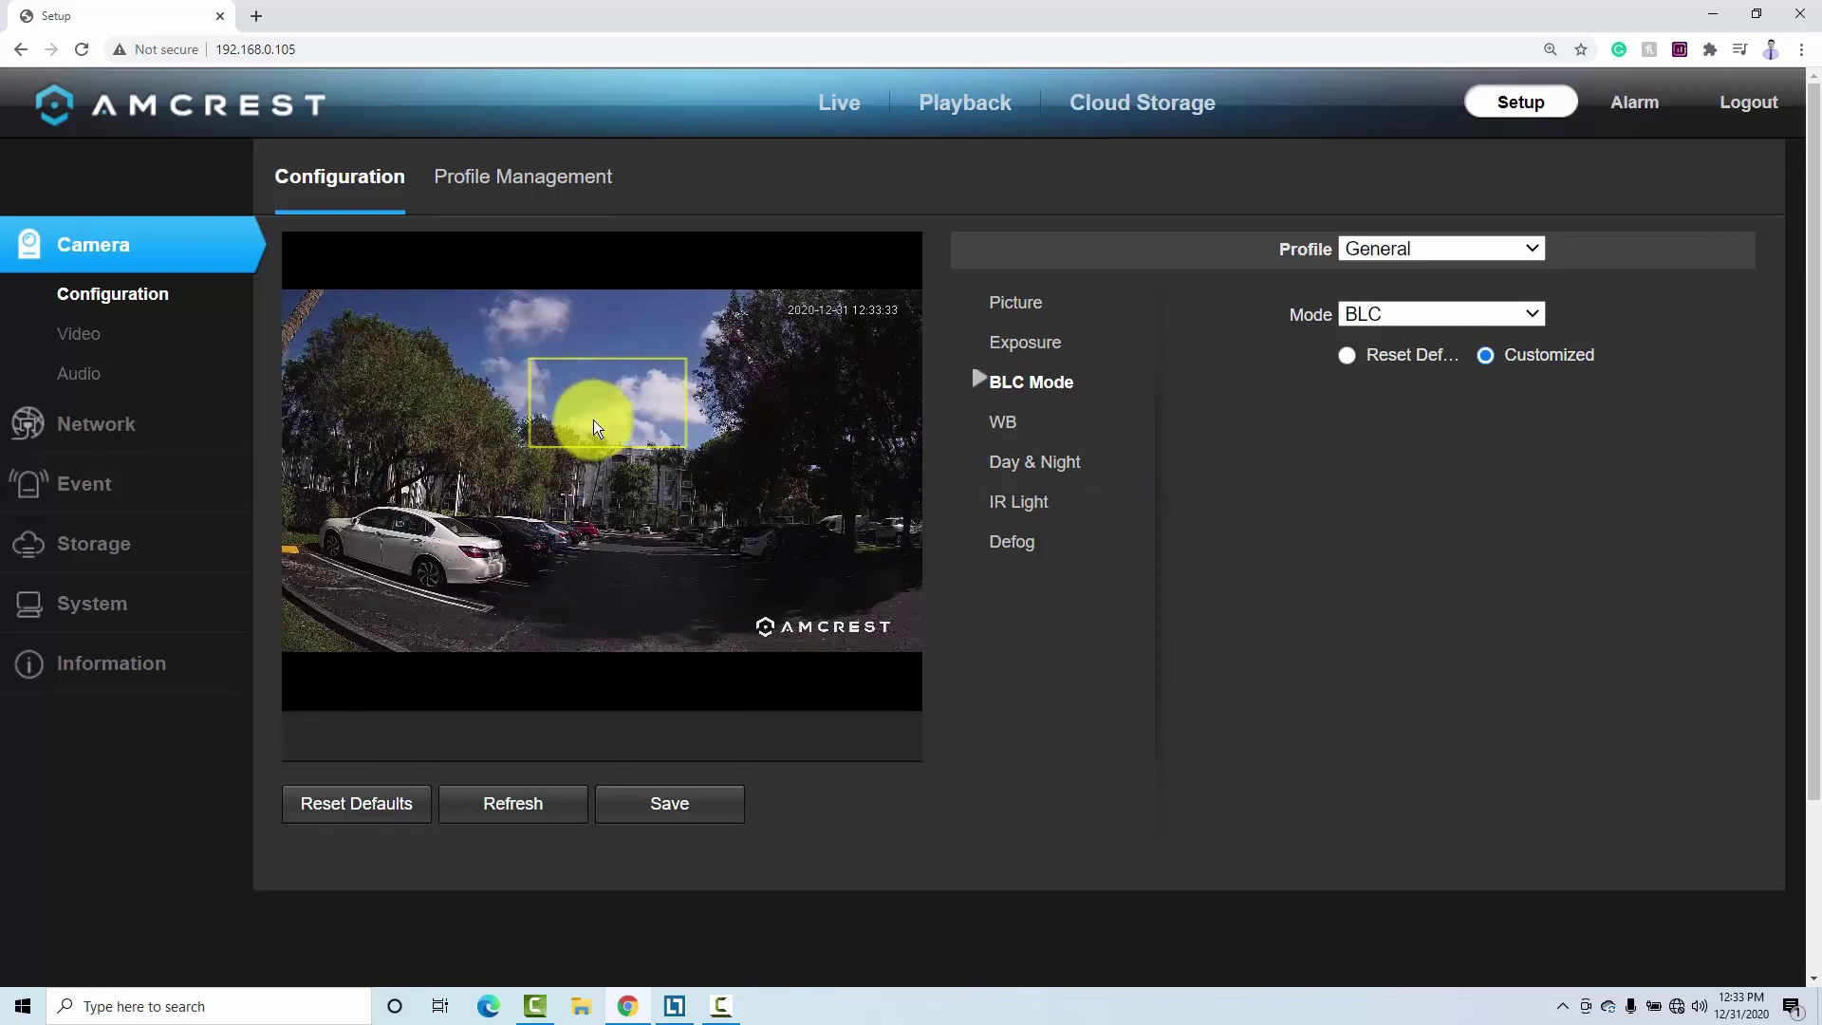
{"action": "left_click_drag", "start_coordinate": [600, 390], "coordinate": [632, 436]}
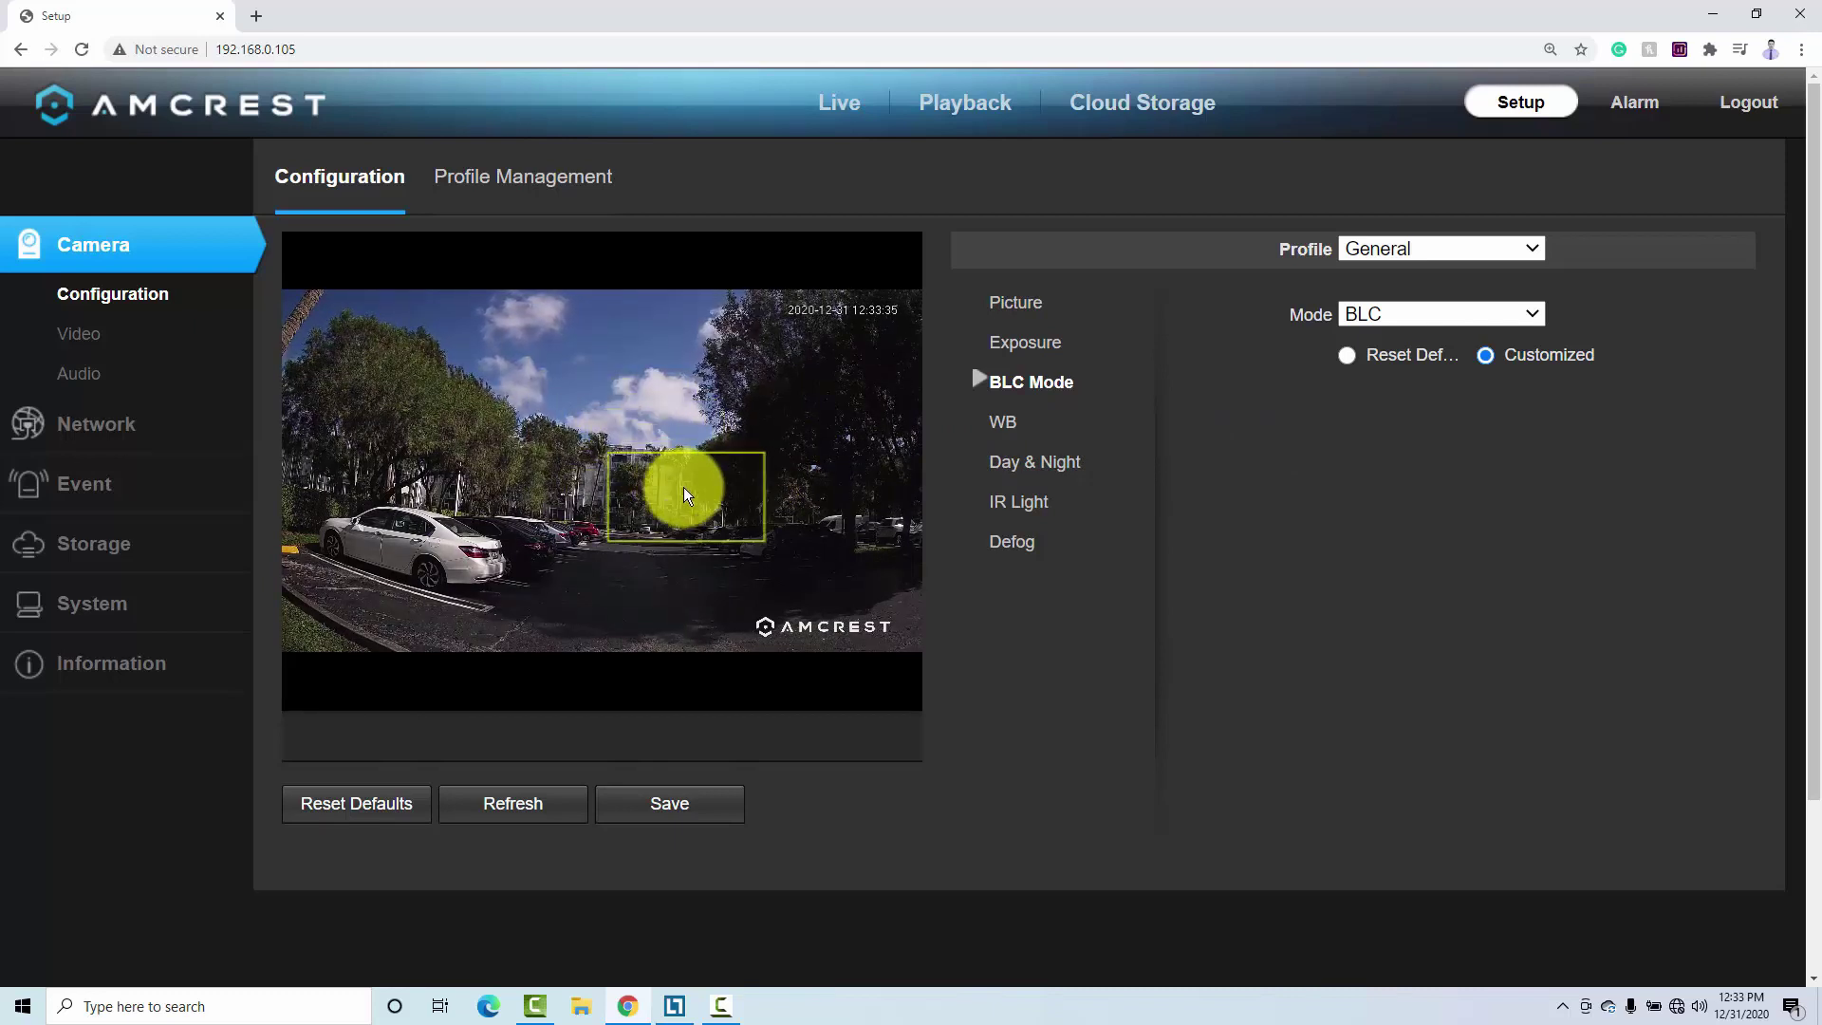
{"action": "left_click_drag", "start_coordinate": [788, 546], "coordinate": [798, 544]}
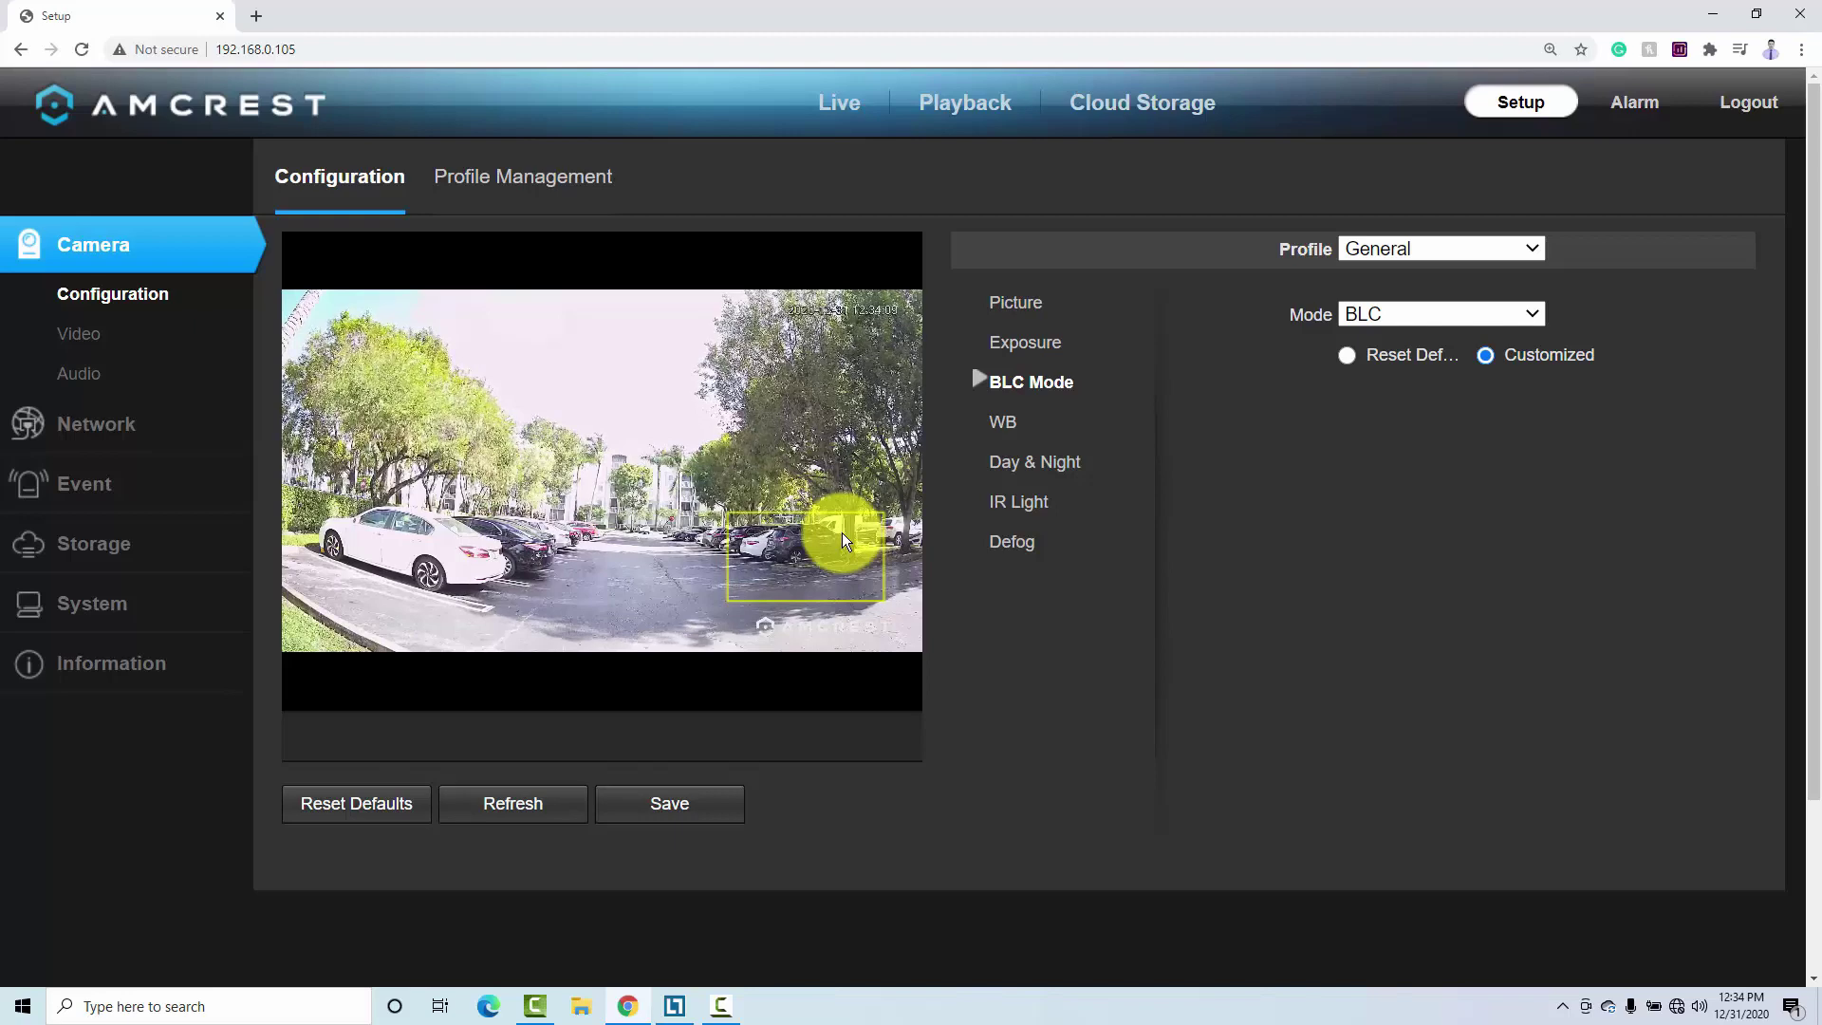
Recheck the mode list, leaving BLC unchanged, and bring up Windows taskbar search
{"action": "left_click", "coordinate": [1418, 315]}
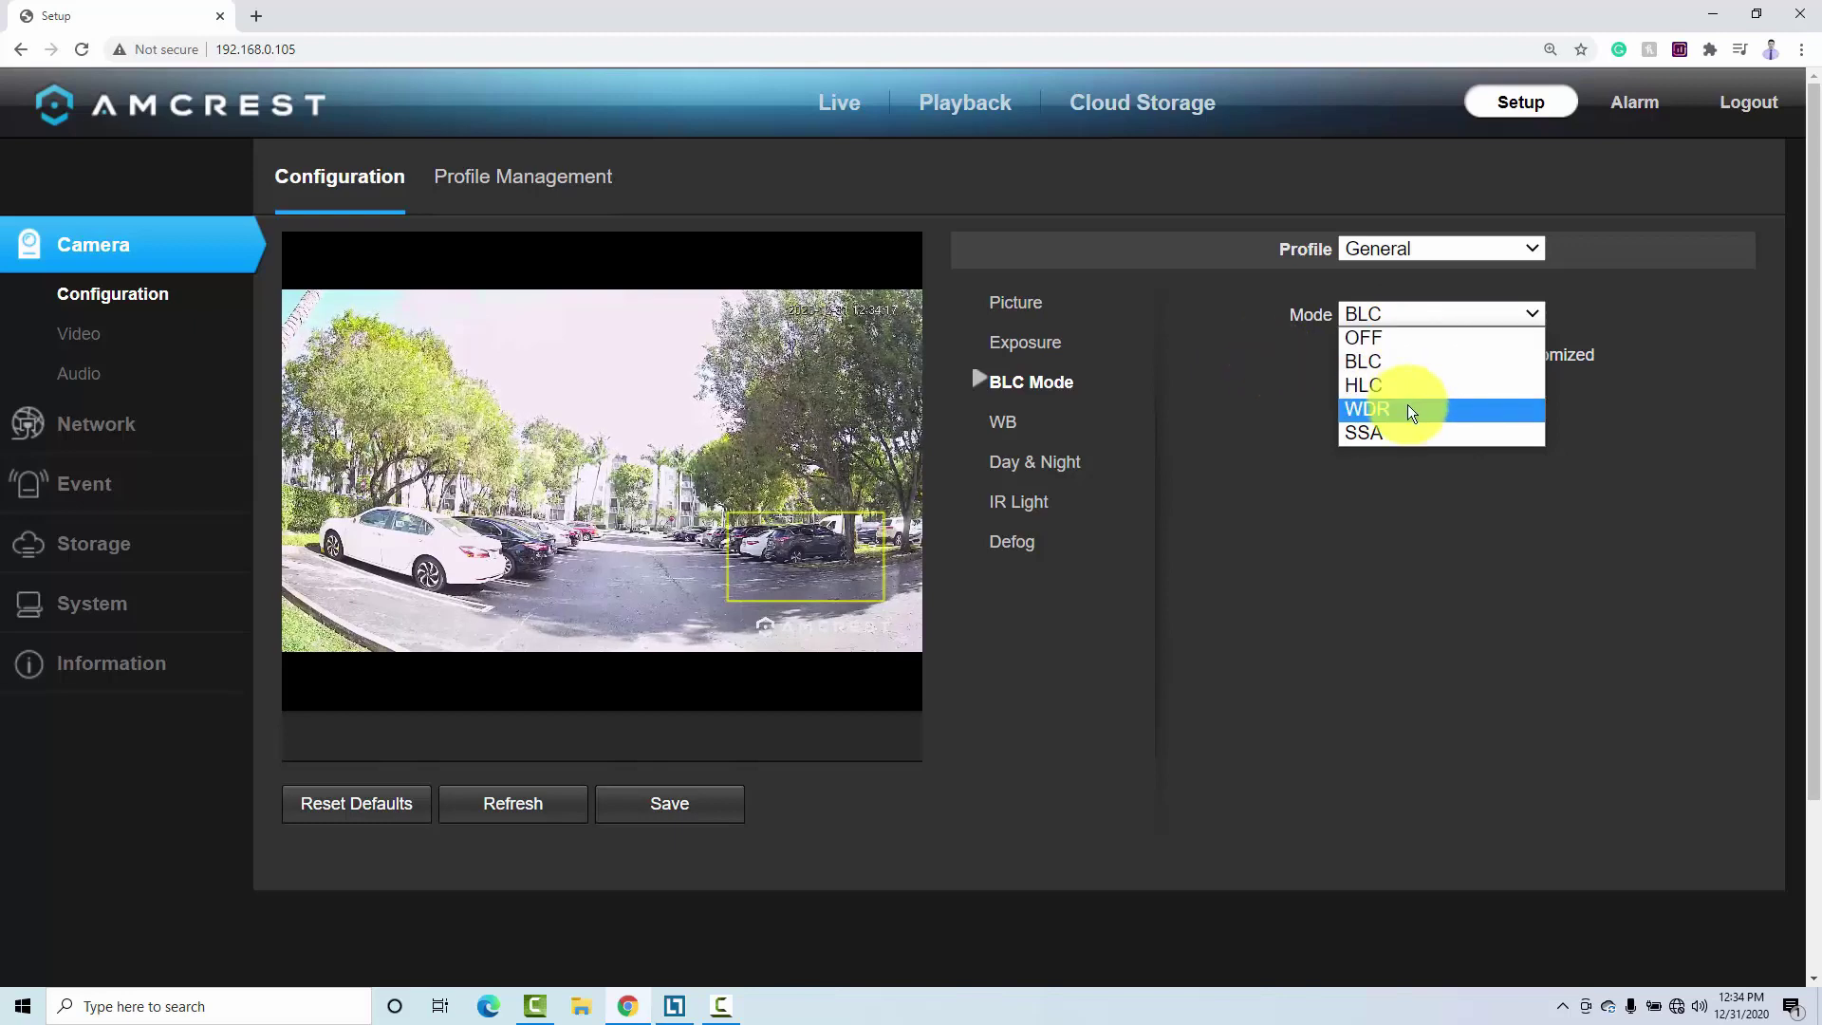
{"action": "left_click", "coordinate": [1334, 391]}
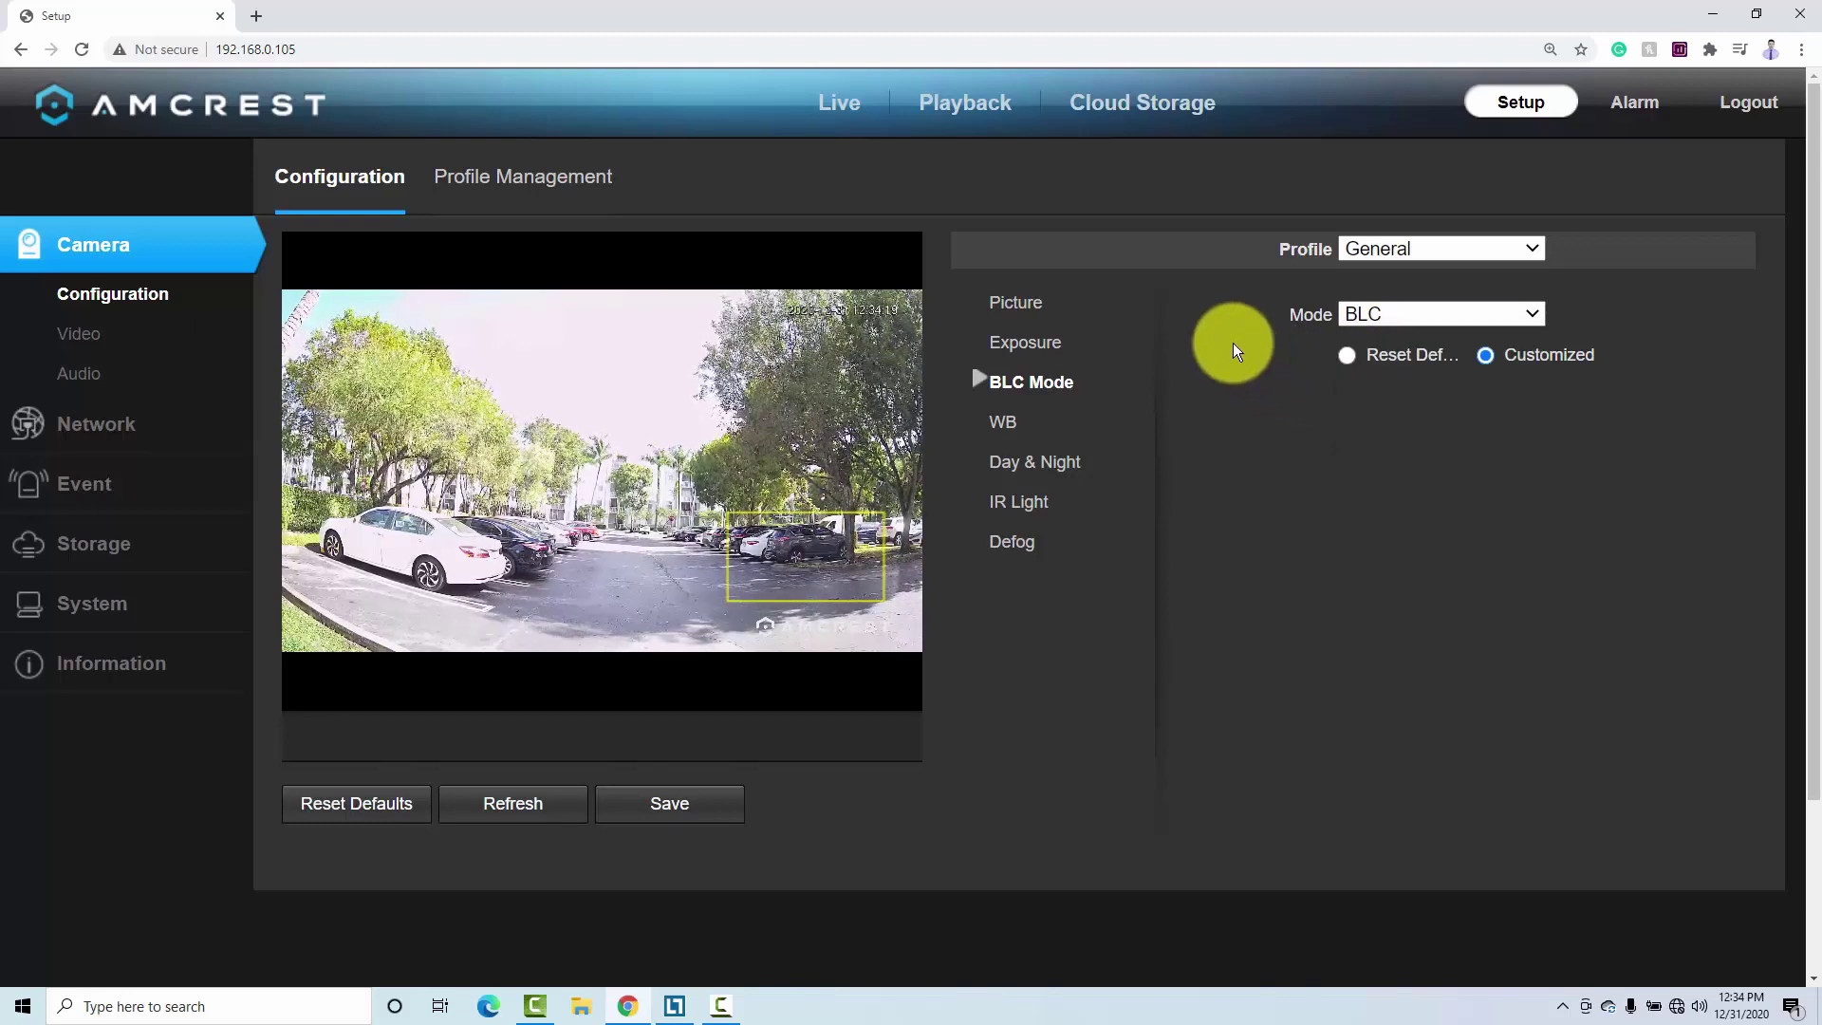
{"action": "left_click", "coordinate": [285, 1003]}
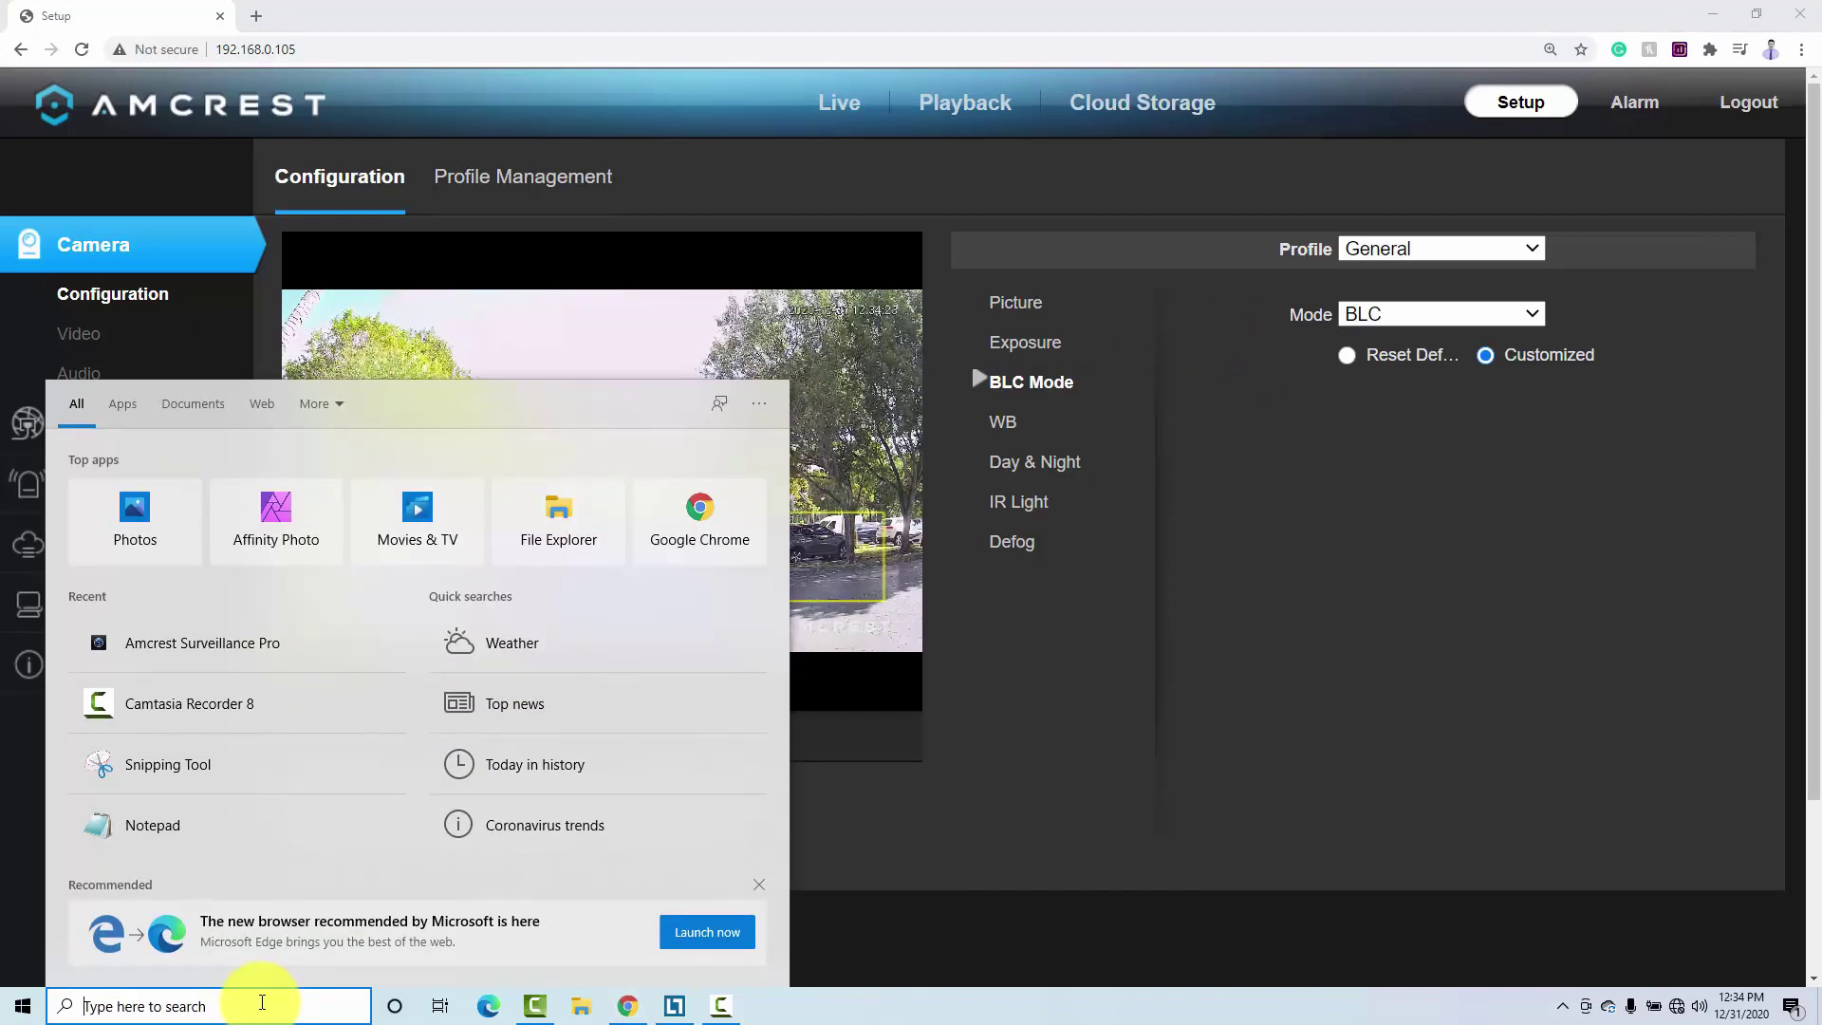
Search 'am', launch Amcrest Surveillance Pro and log in to its Home screen
{"action": "type", "text": "am"}
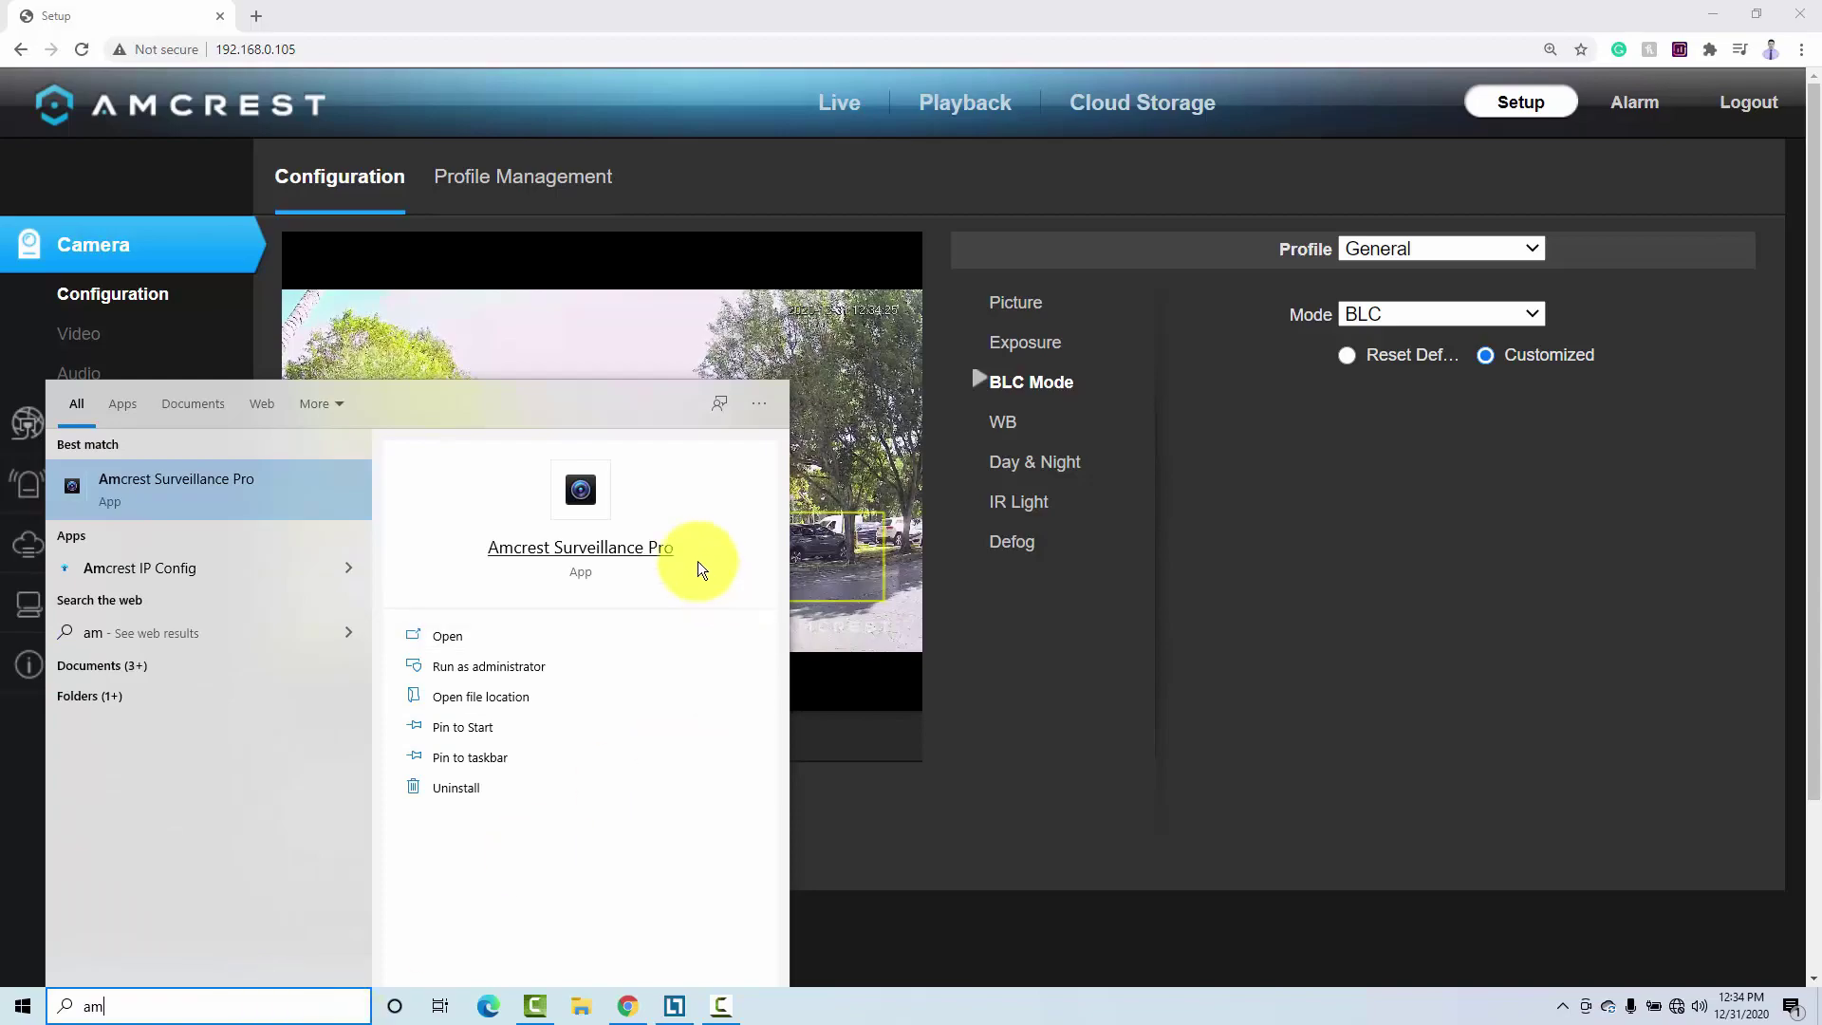
{"action": "left_click", "coordinate": [608, 549]}
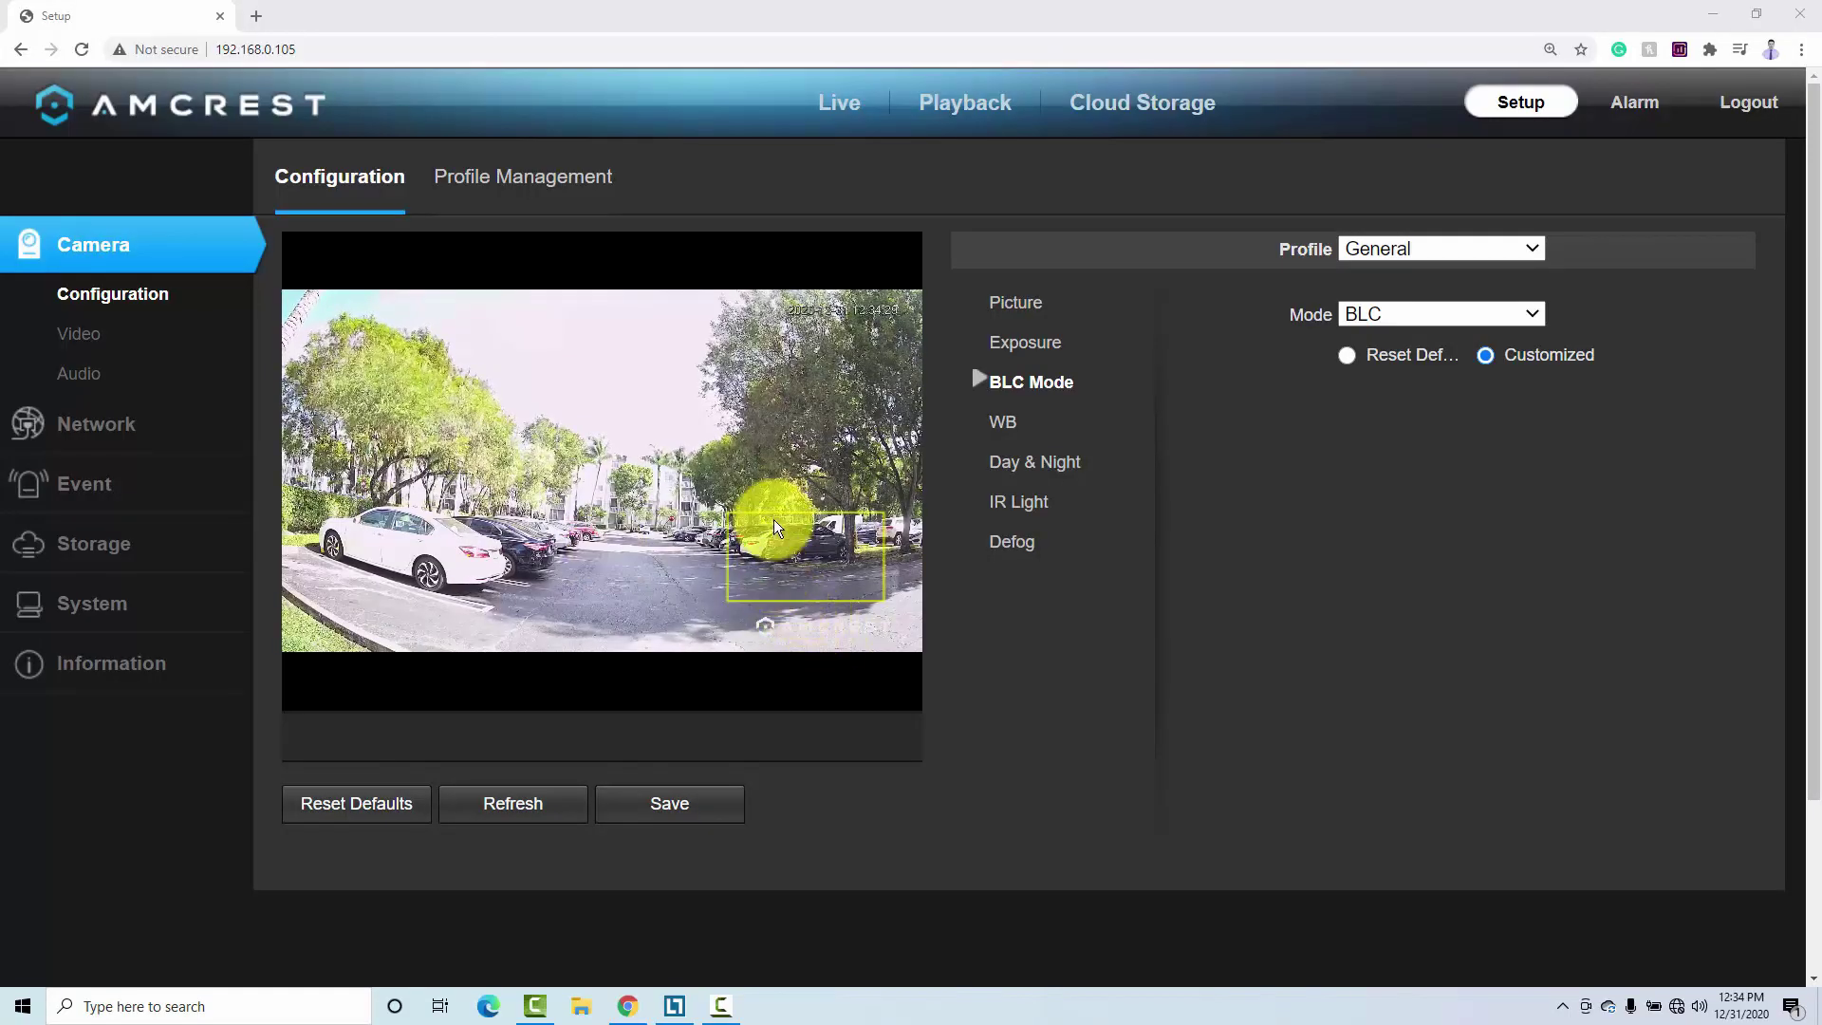
{"action": "left_click", "coordinate": [866, 574]}
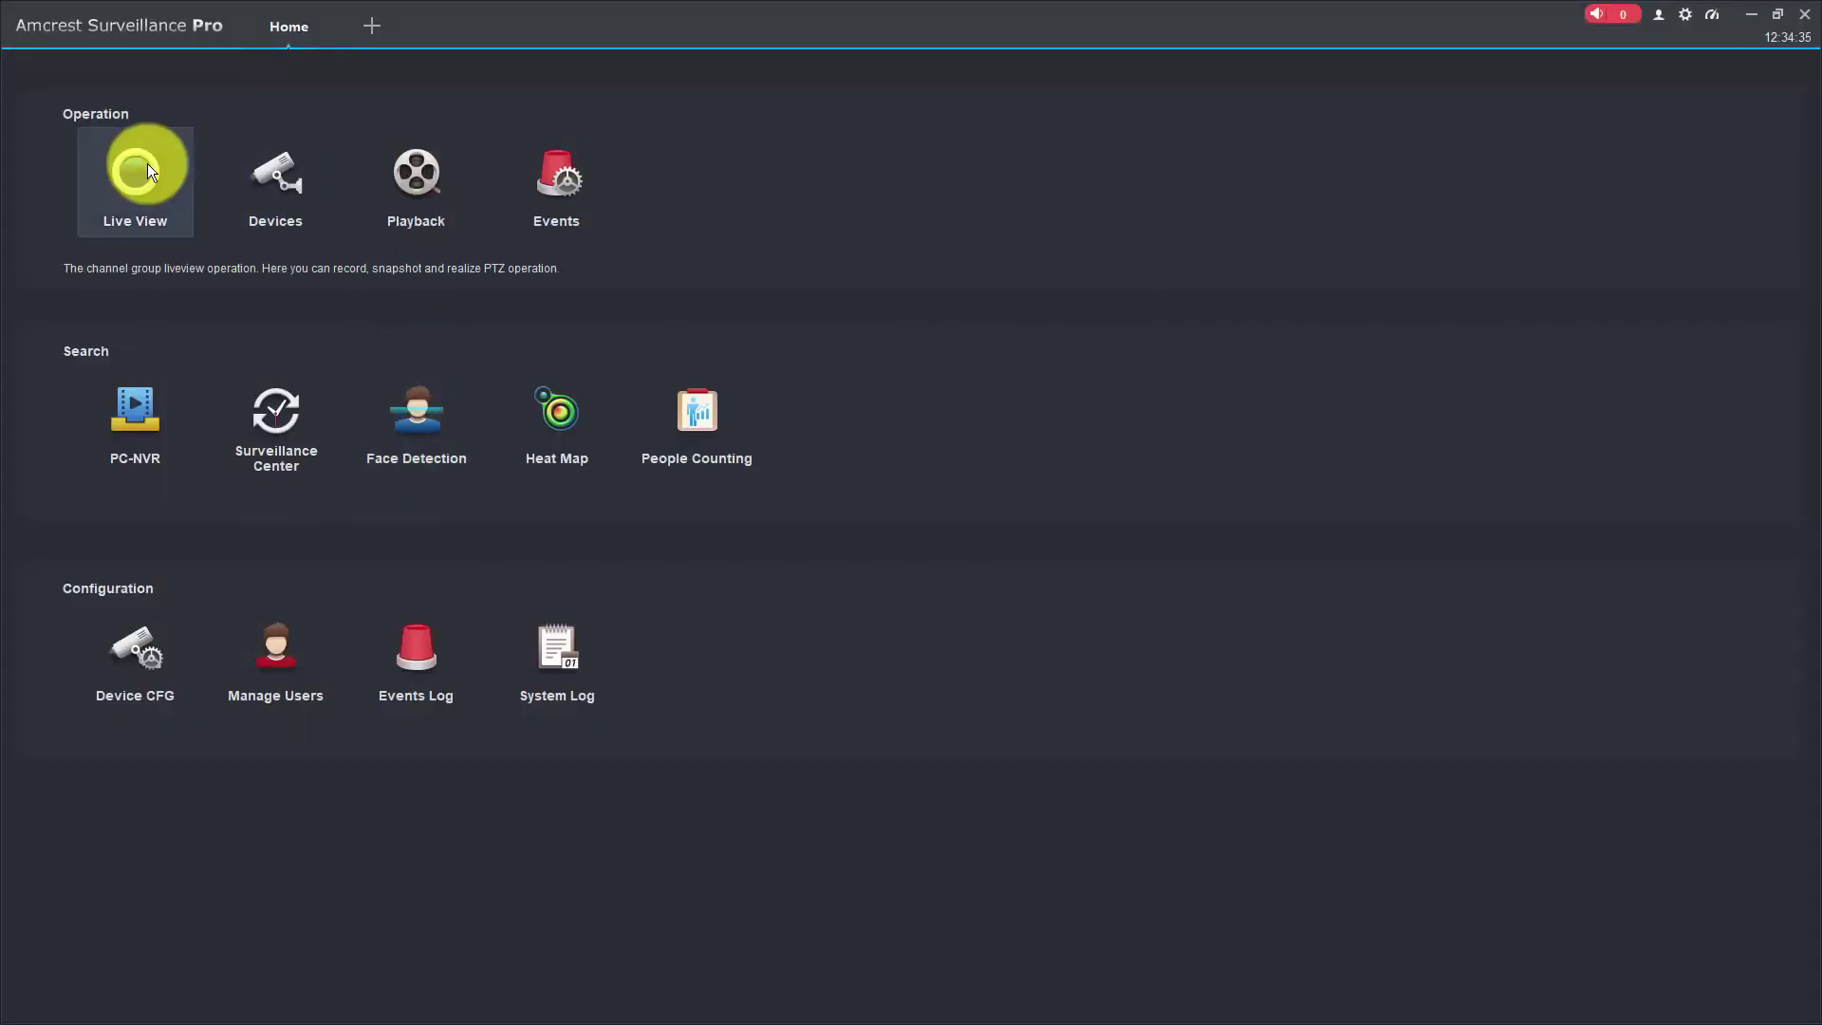
Maximize the Bullet Camera feed in Live View, then return to Chrome's BLC settings
{"action": "left_click", "coordinate": [134, 169]}
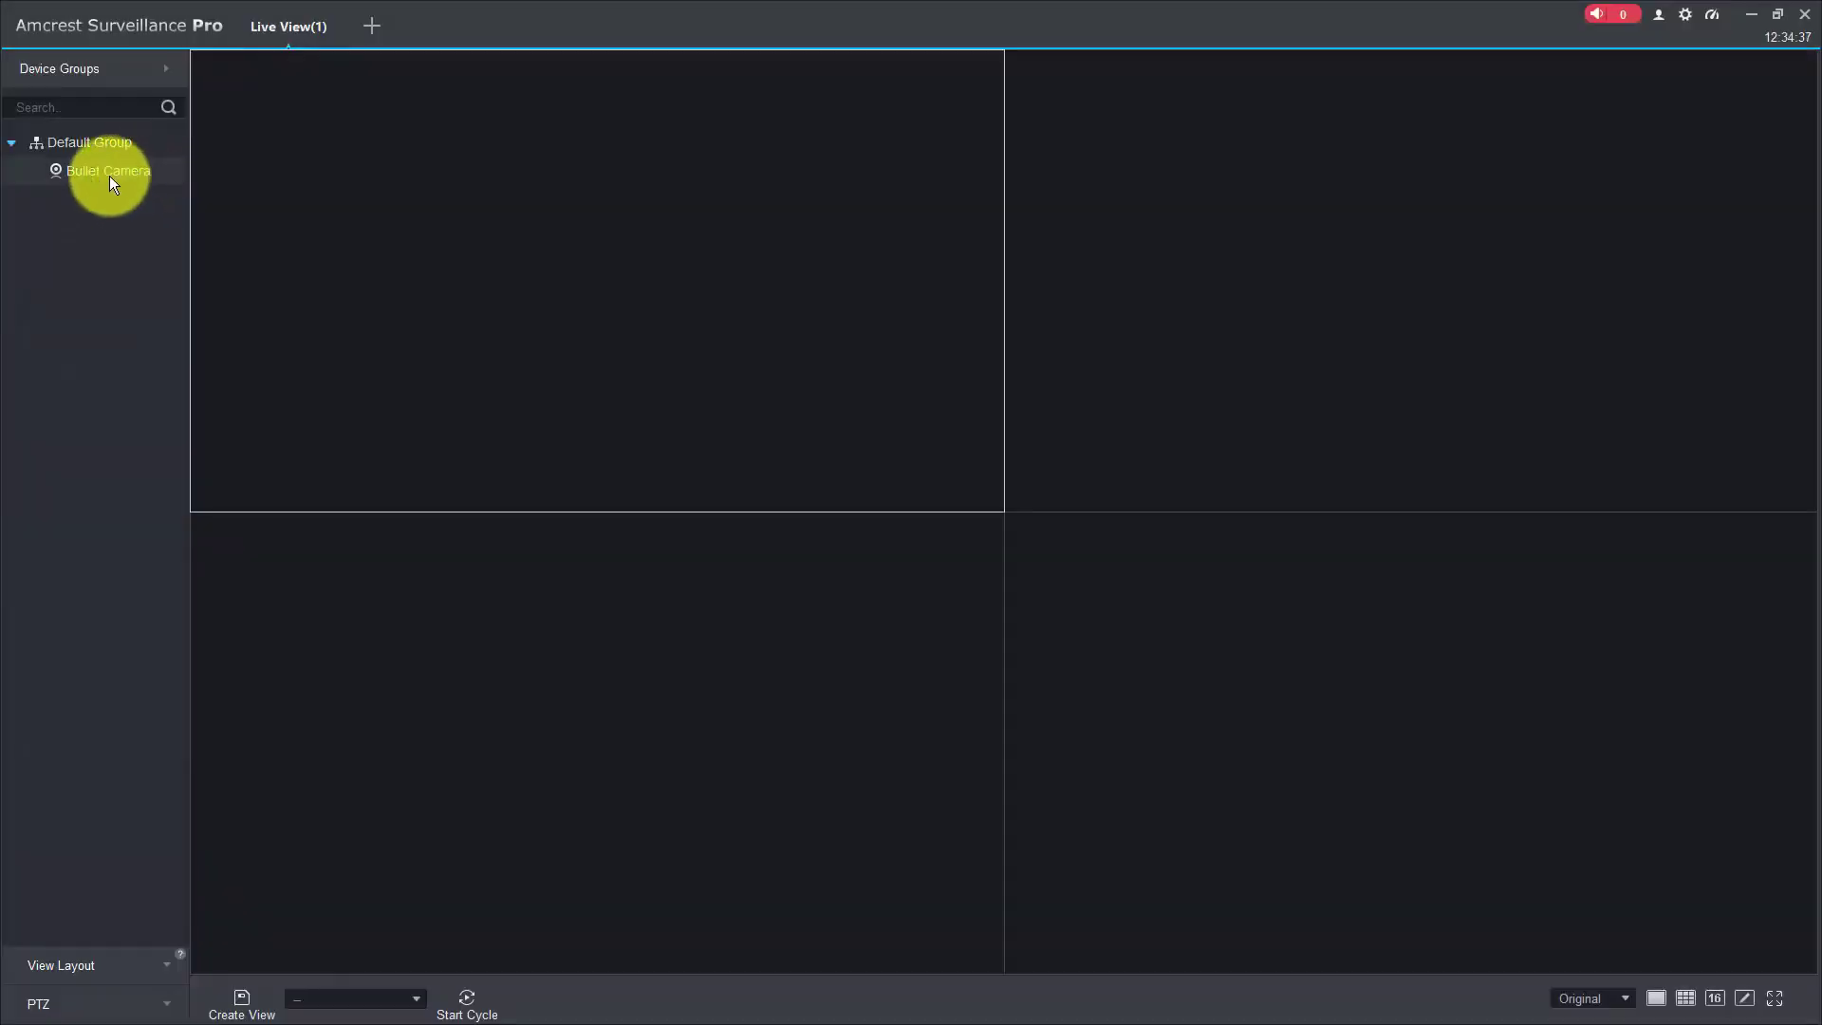
{"action": "left_click_drag", "start_coordinate": [110, 172], "coordinate": [469, 253]}
{"action": "double_click", "coordinate": [516, 255]}
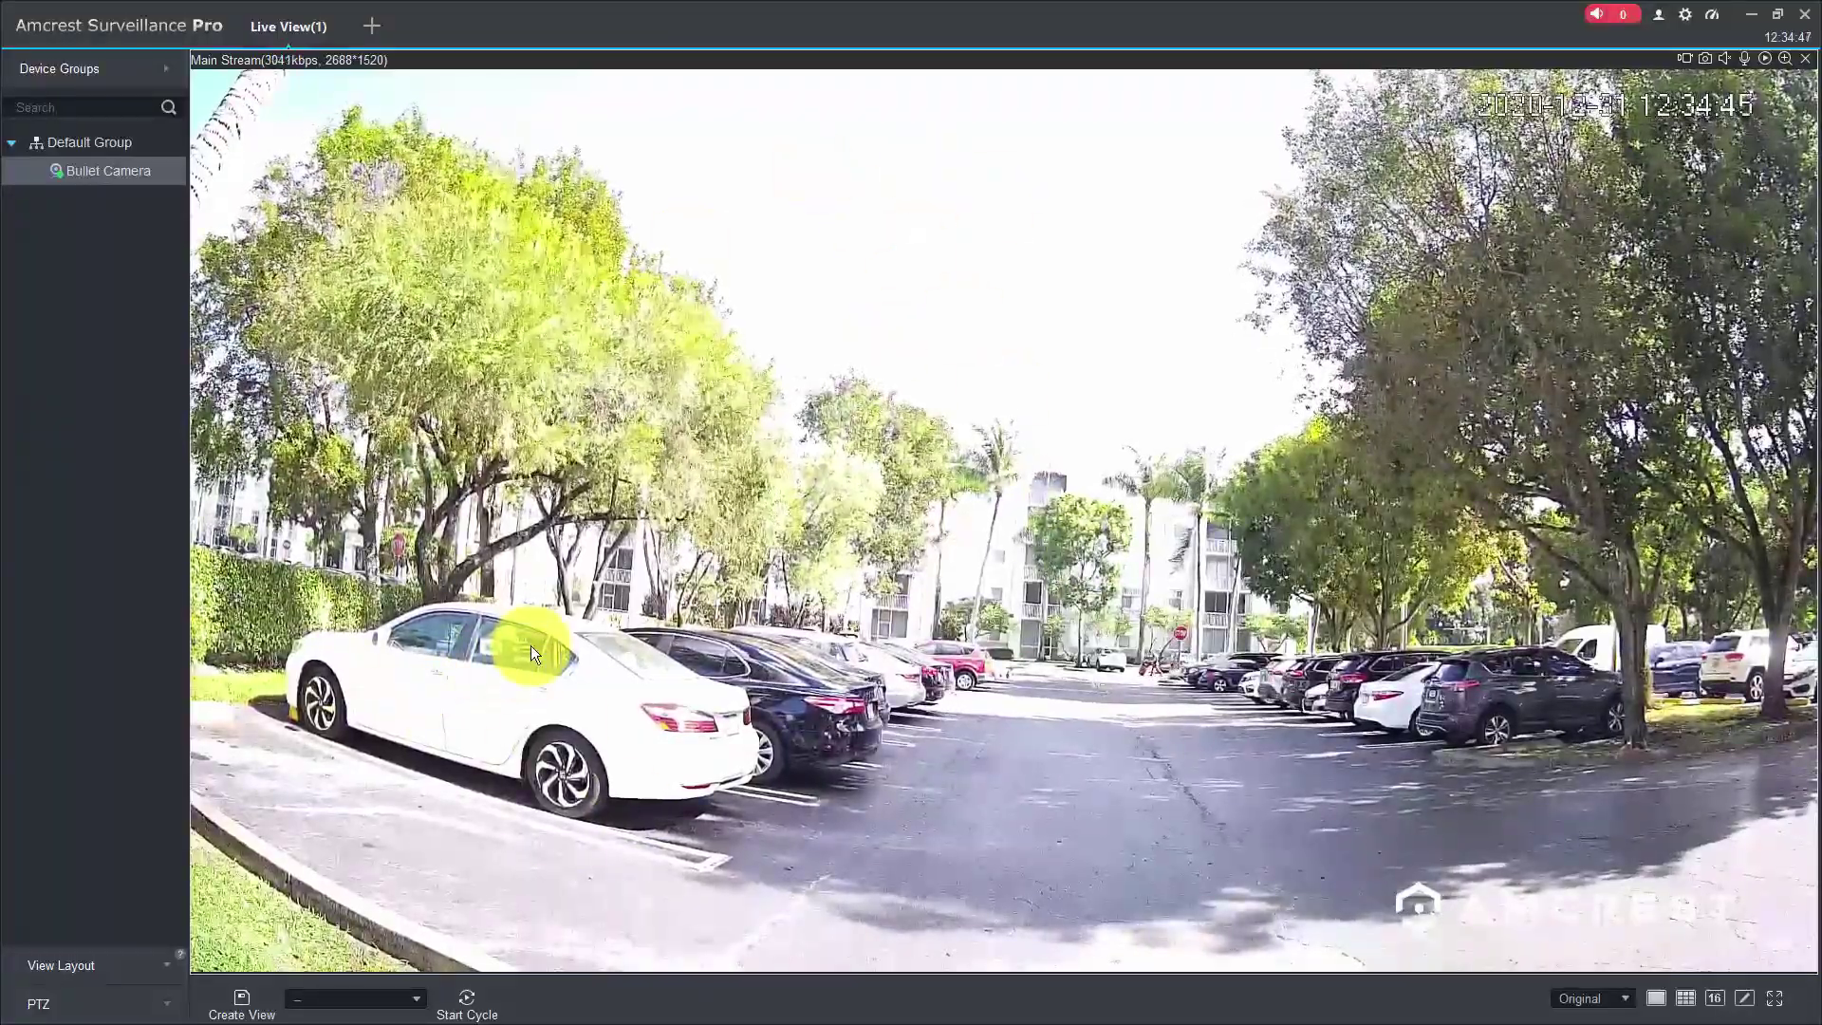
{"action": "key", "text": "alt+Tab"}
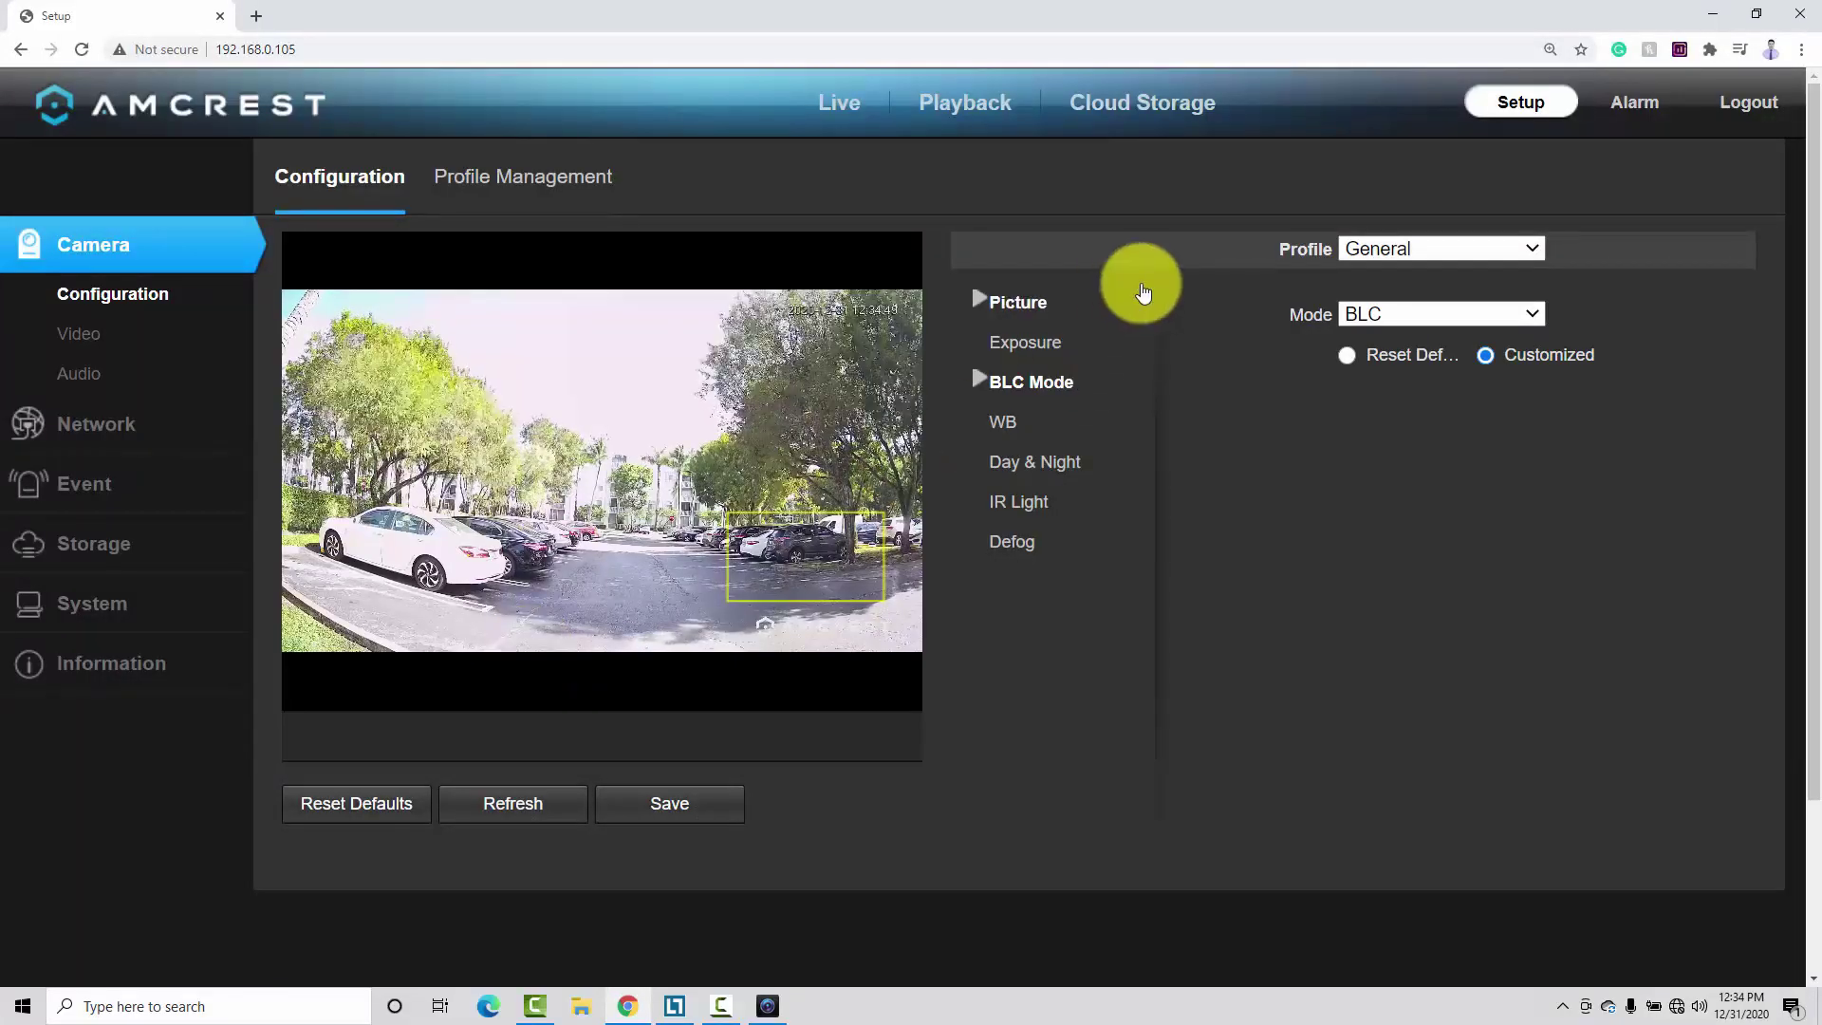
Change backlight mode to WDR at level 76 and bring Surveillance Pro's live feed forward
{"action": "left_click", "coordinate": [1401, 311]}
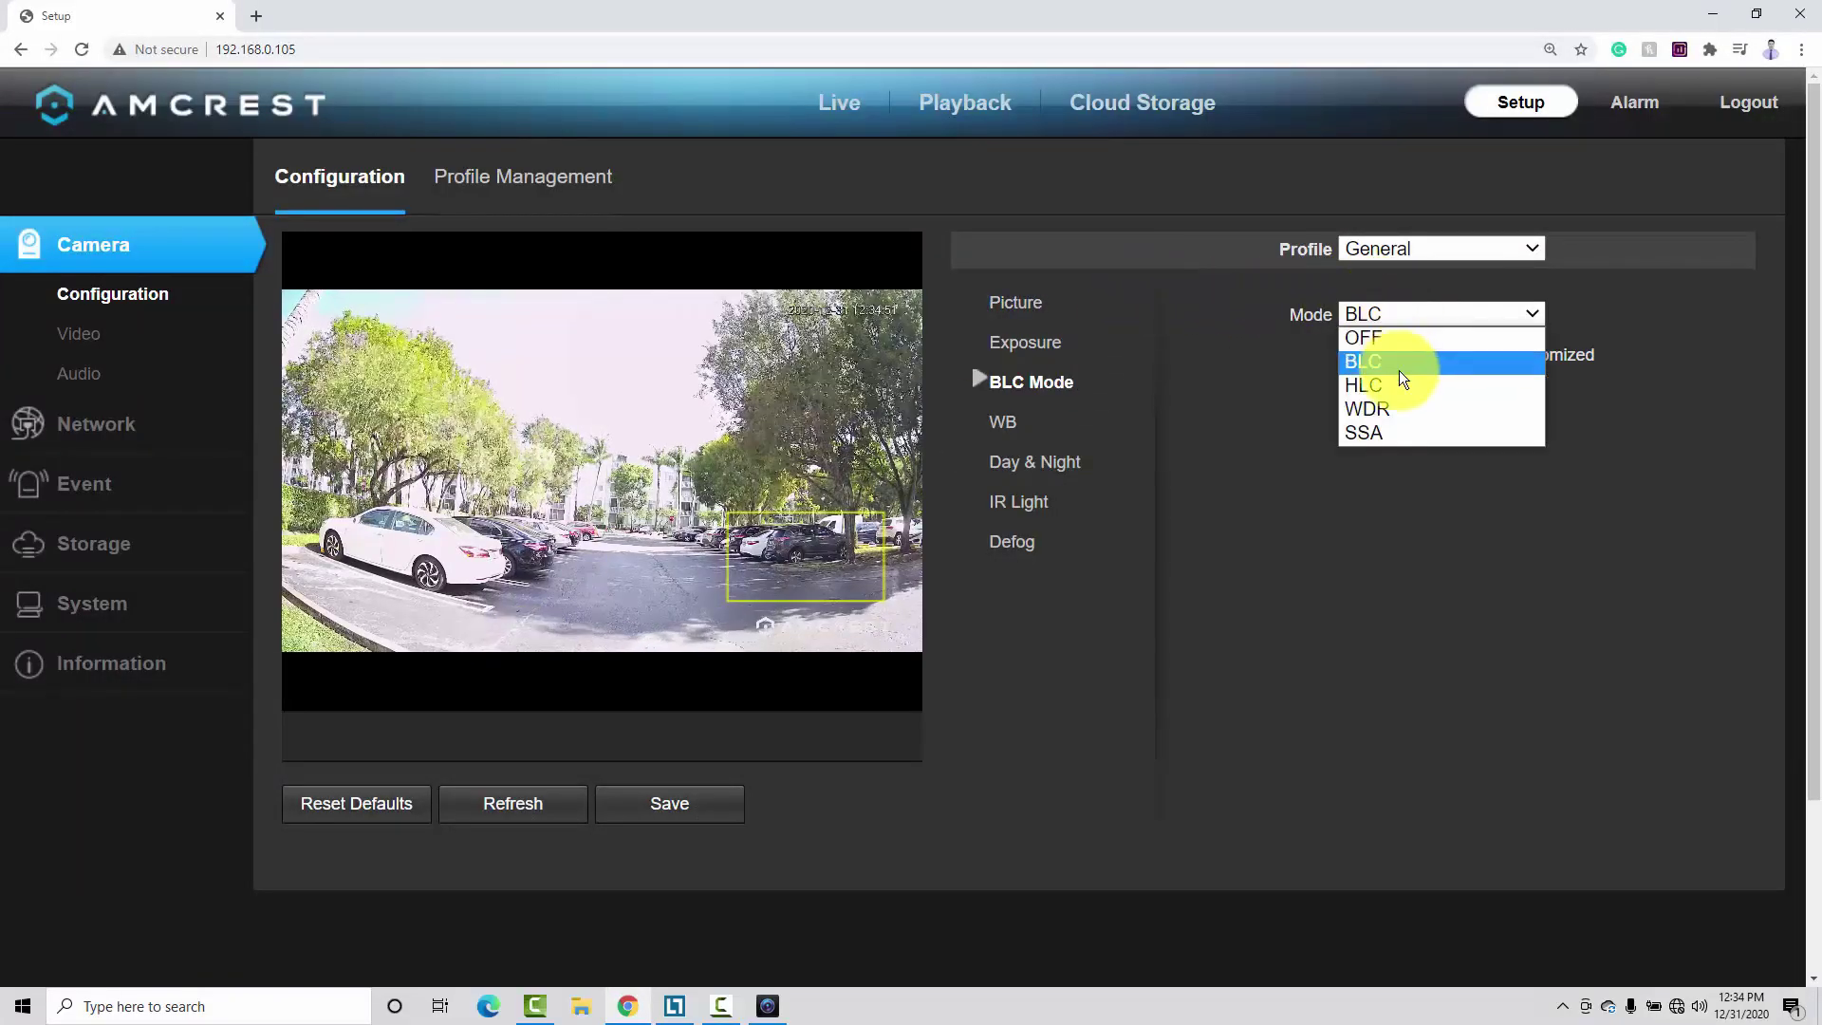
{"action": "left_click", "coordinate": [1394, 409]}
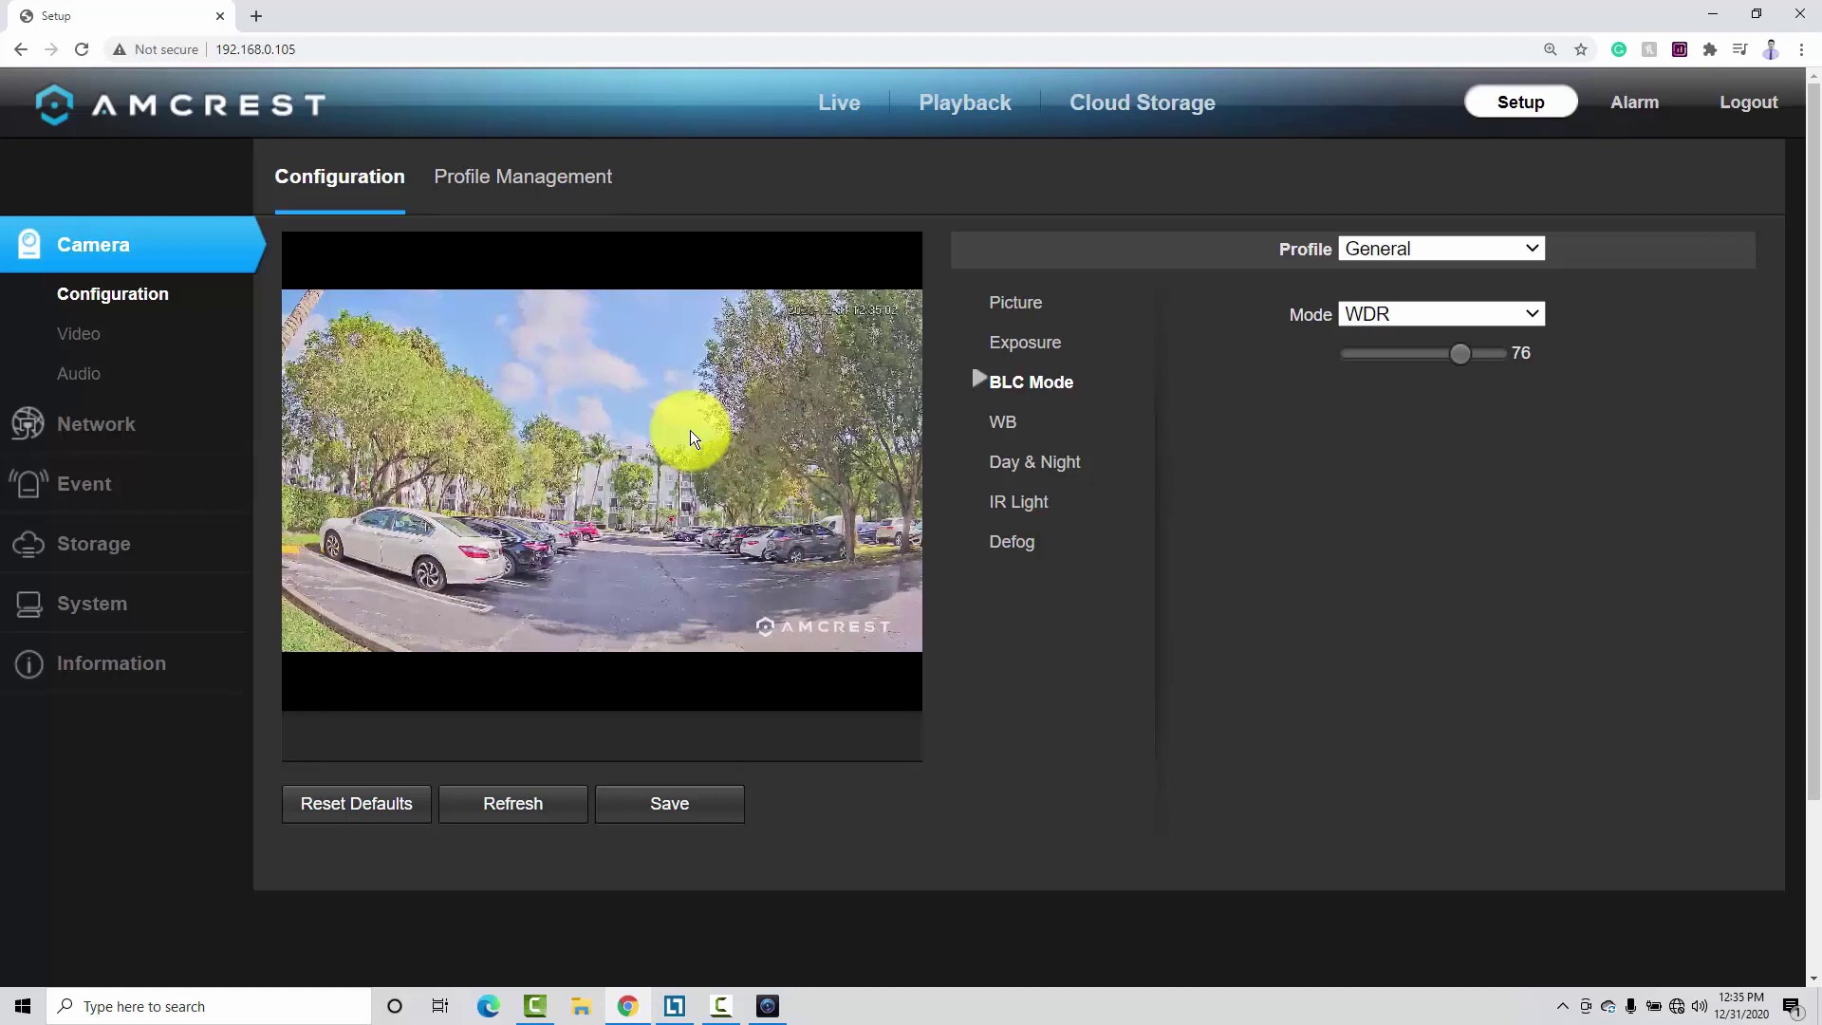
{"action": "left_click", "coordinate": [767, 1004]}
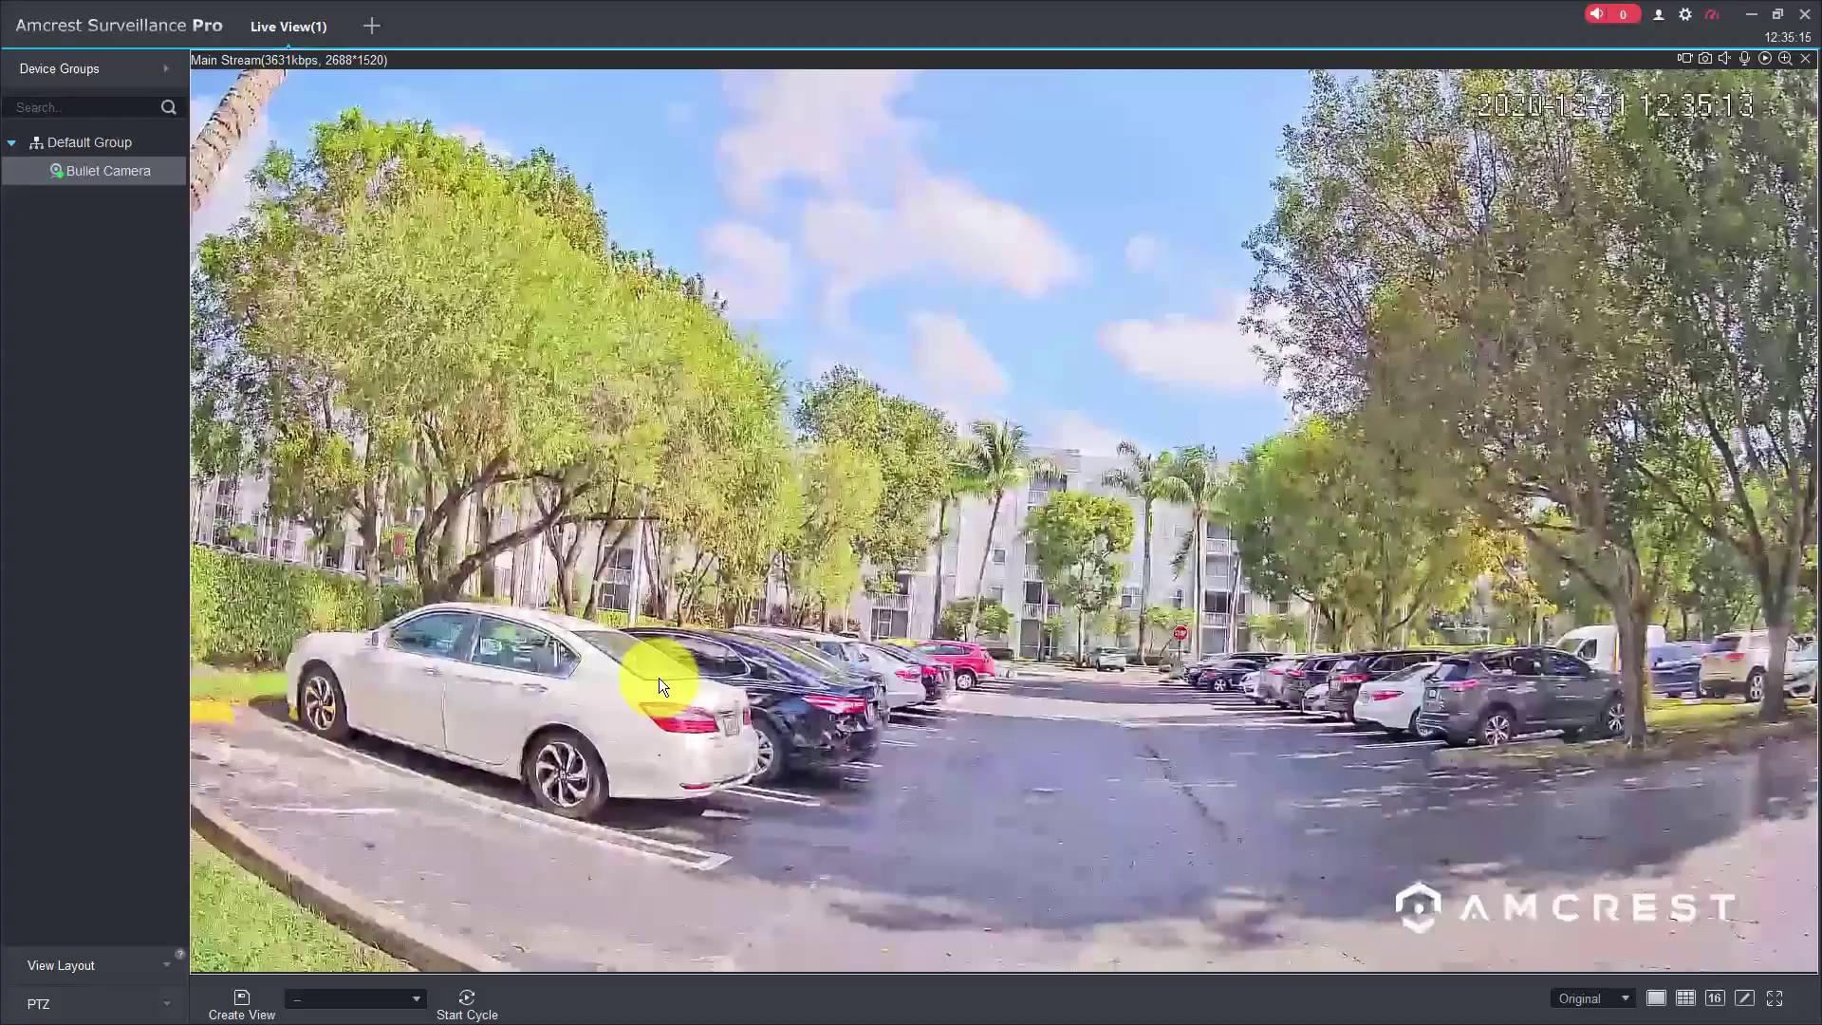
Restore Chrome to a small window over the live feed and scroll the Setup page right
{"action": "key", "text": "alt+Tab"}
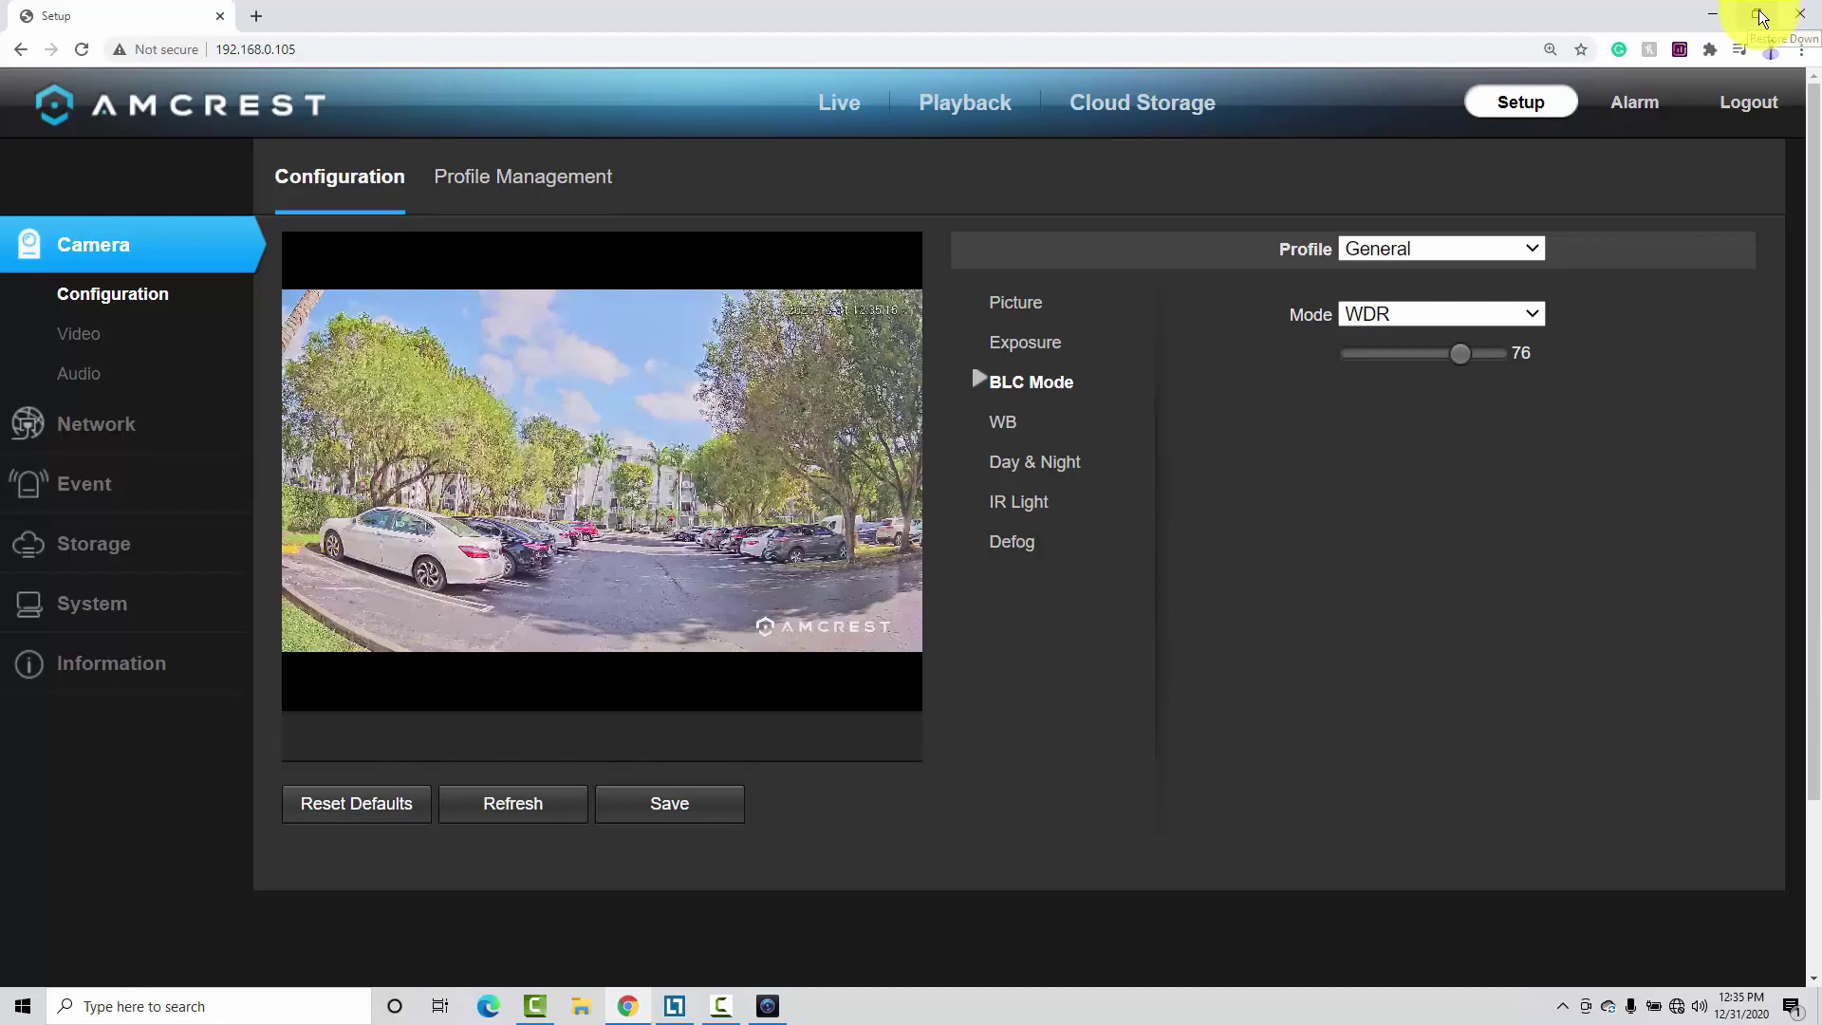
{"action": "left_click", "coordinate": [1760, 16]}
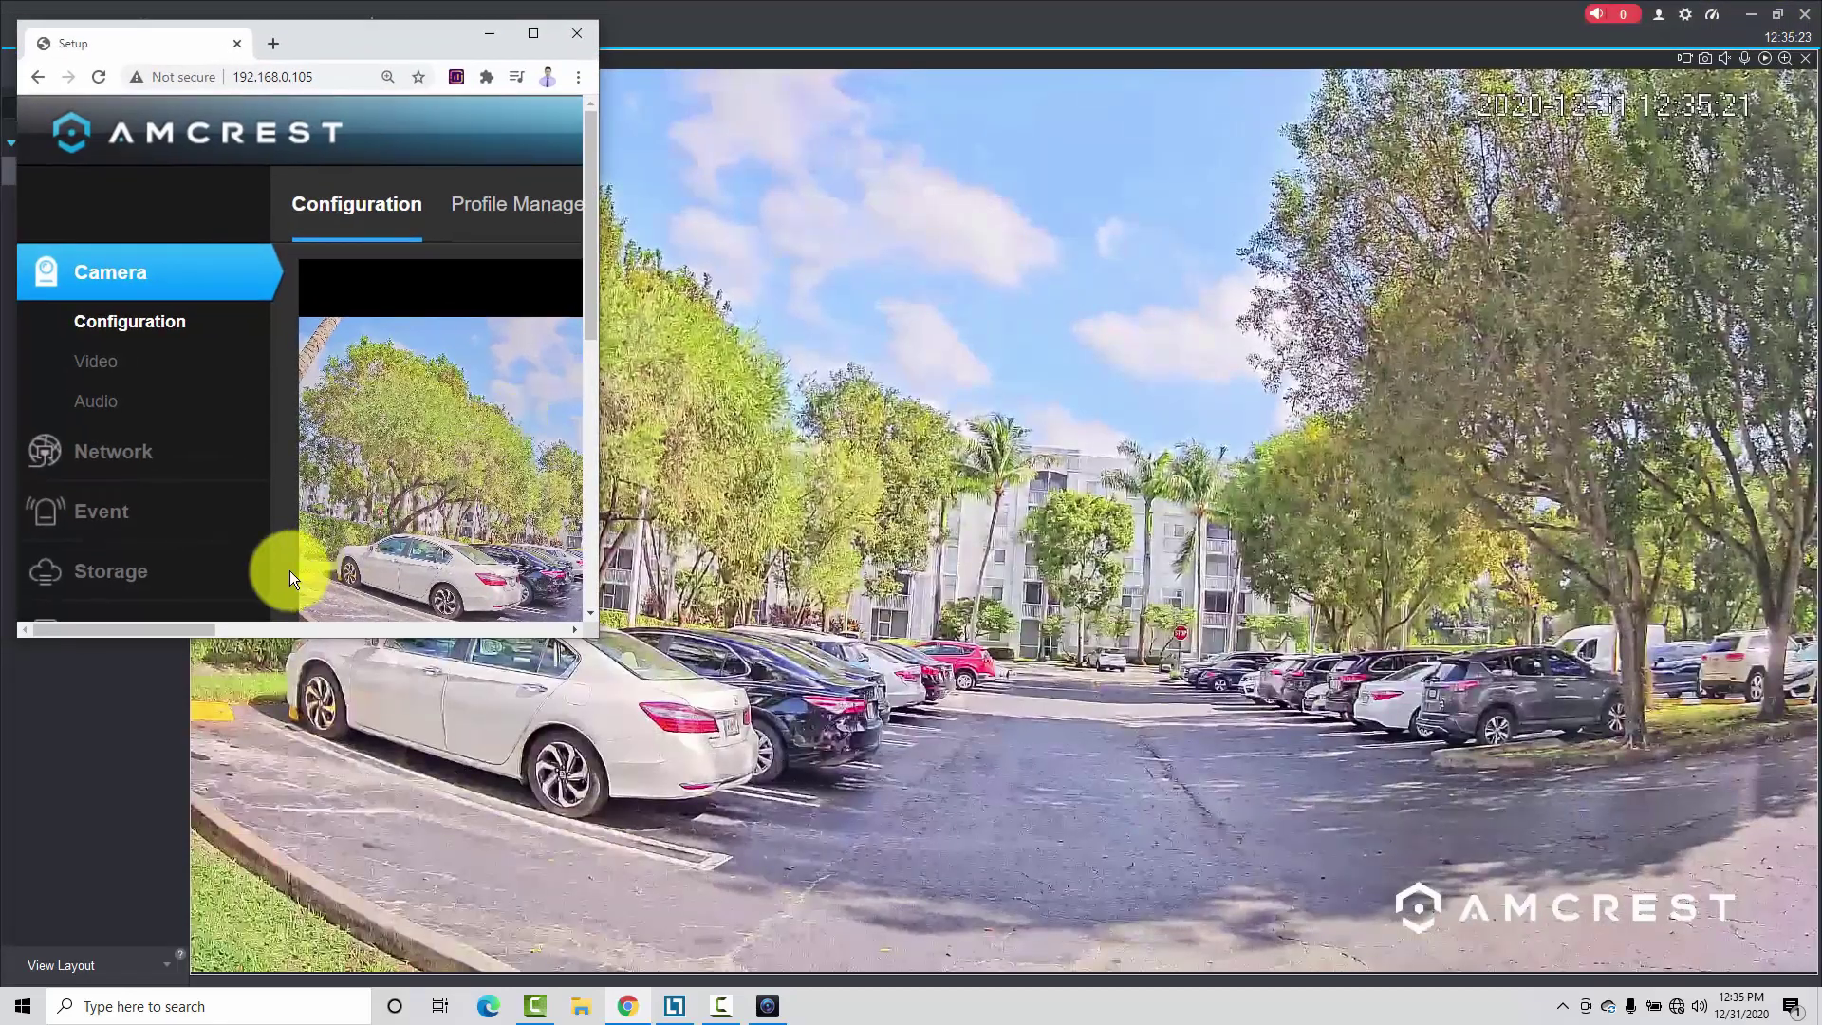
{"action": "left_click_drag", "start_coordinate": [167, 628], "coordinate": [510, 674]}
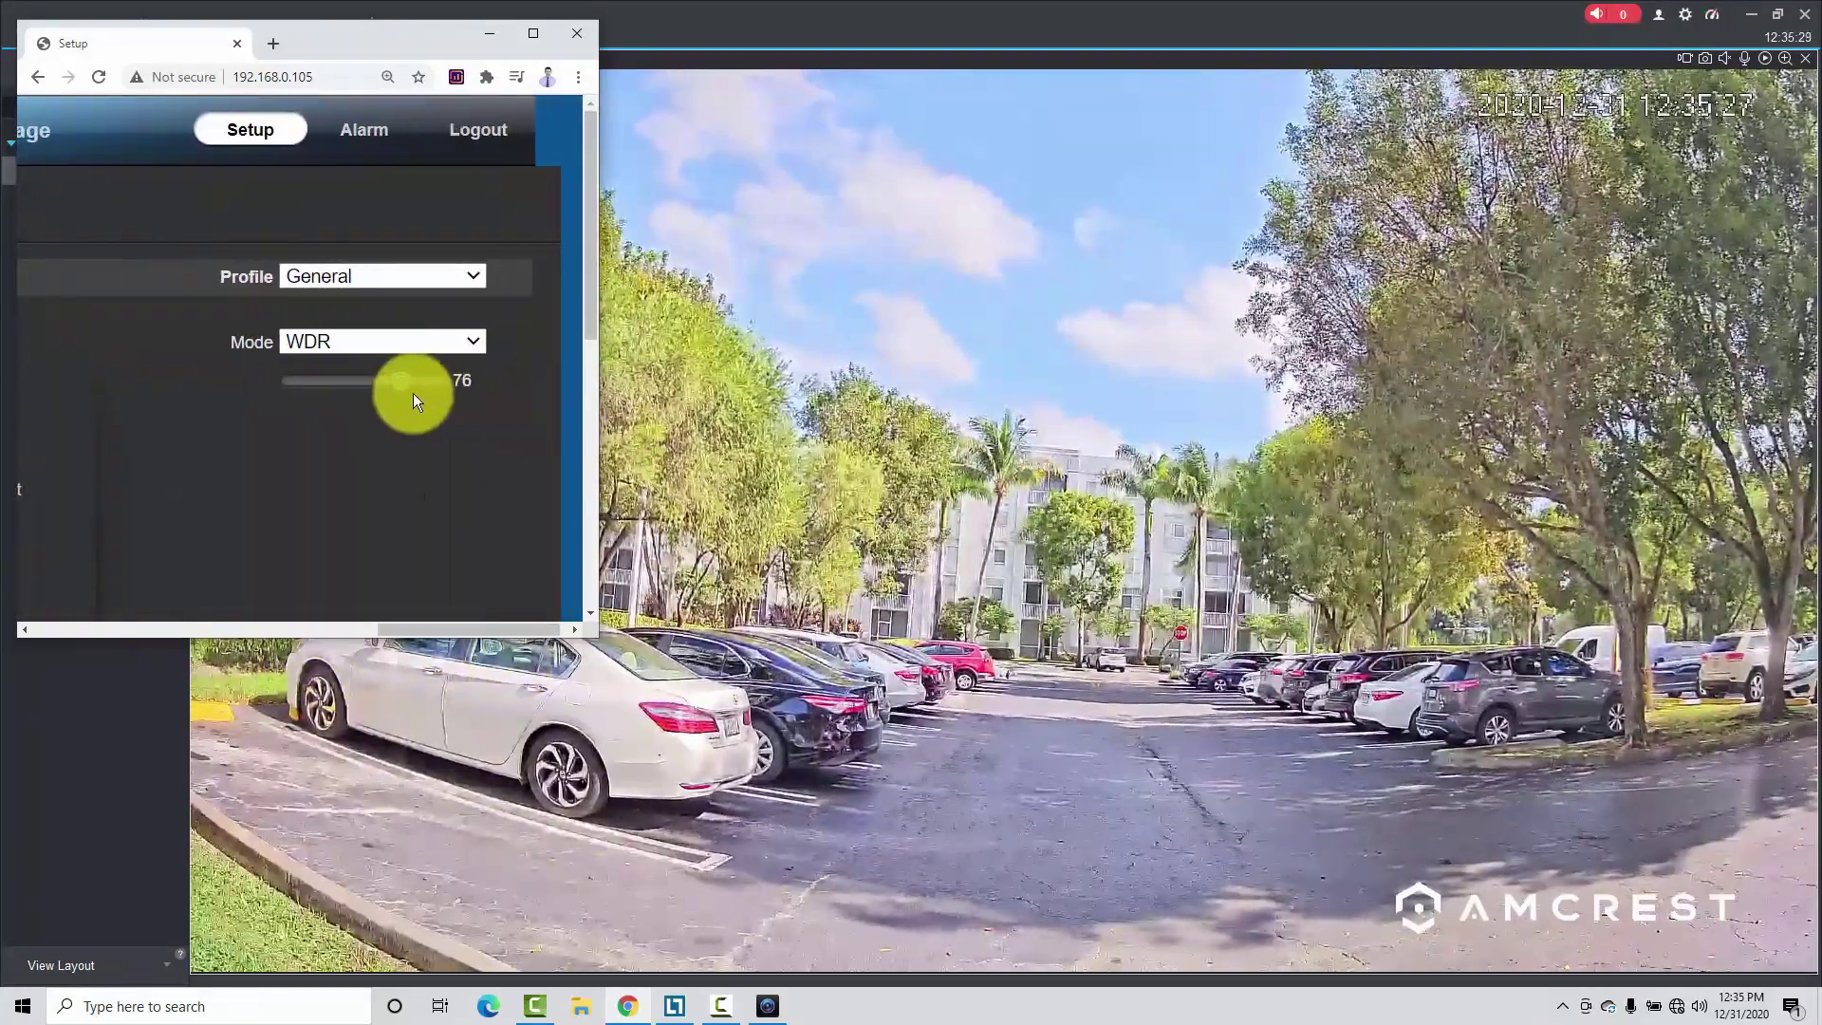
Adjust the WDR slider from 76 down to about 39, trying 47 and 17 along the way
{"action": "left_click_drag", "start_coordinate": [405, 395], "coordinate": [339, 395]}
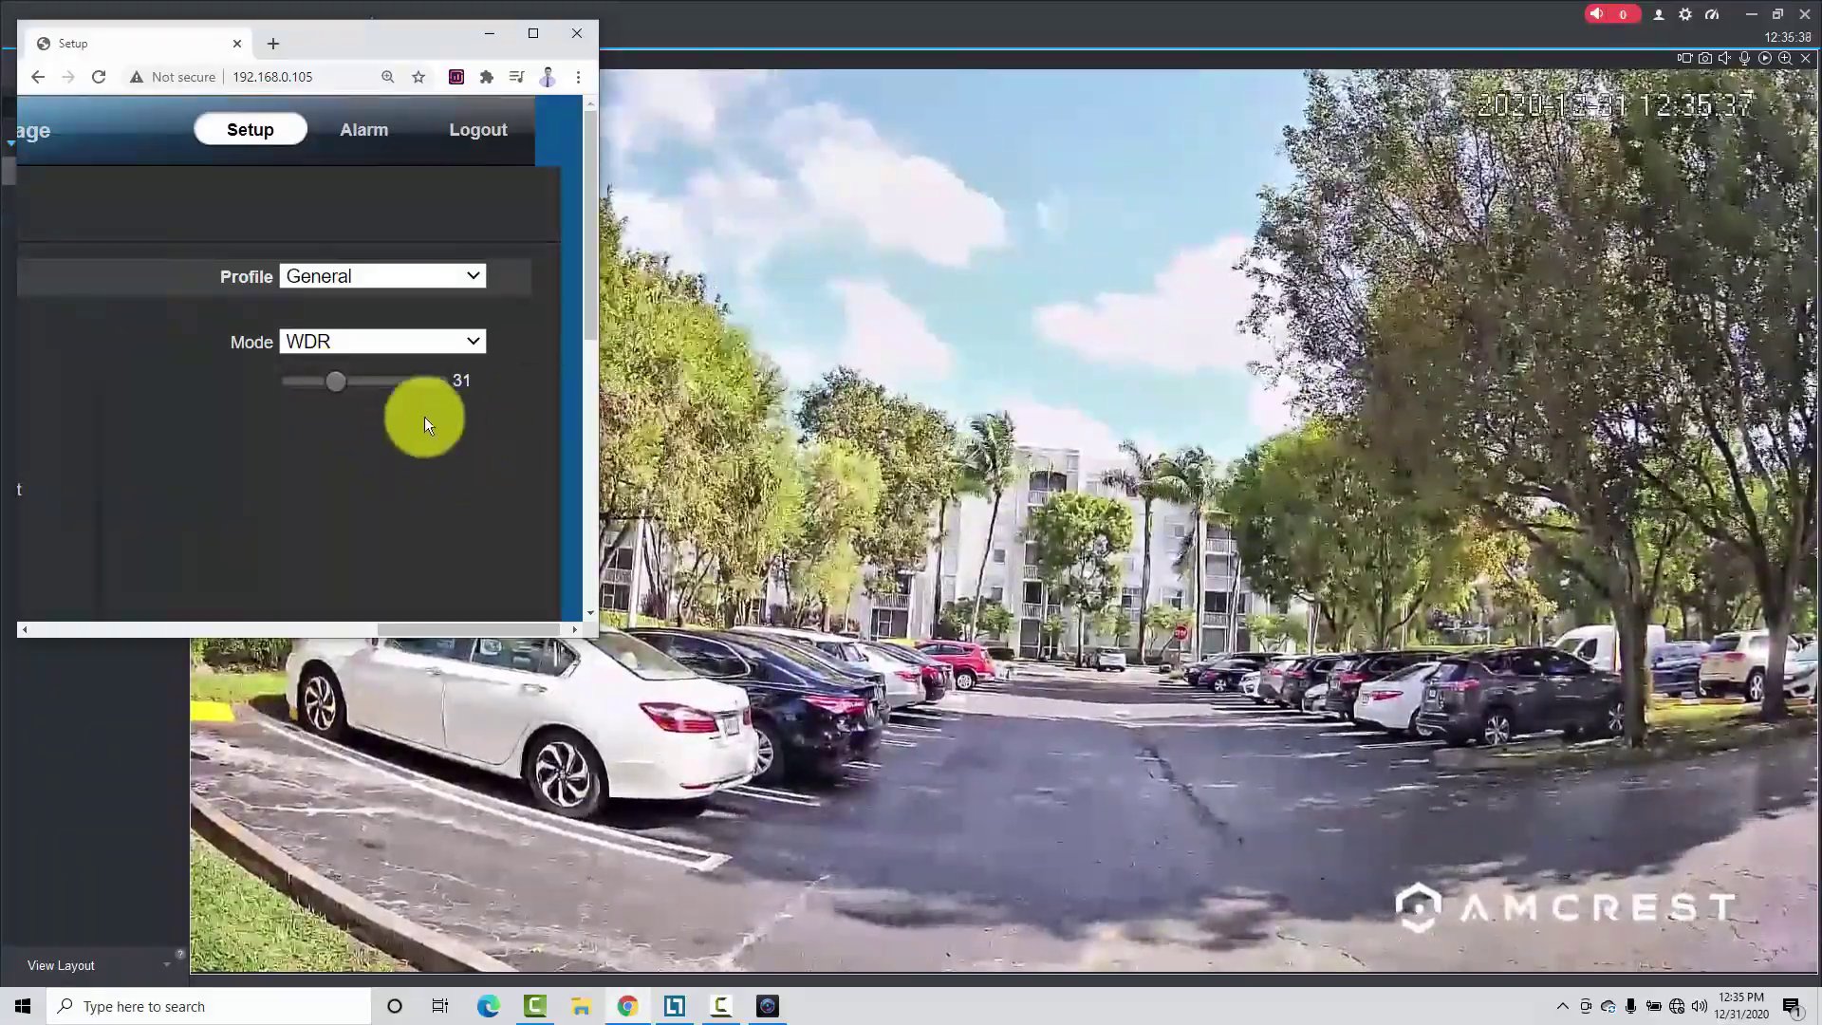
{"action": "left_click_drag", "start_coordinate": [338, 382], "coordinate": [319, 389]}
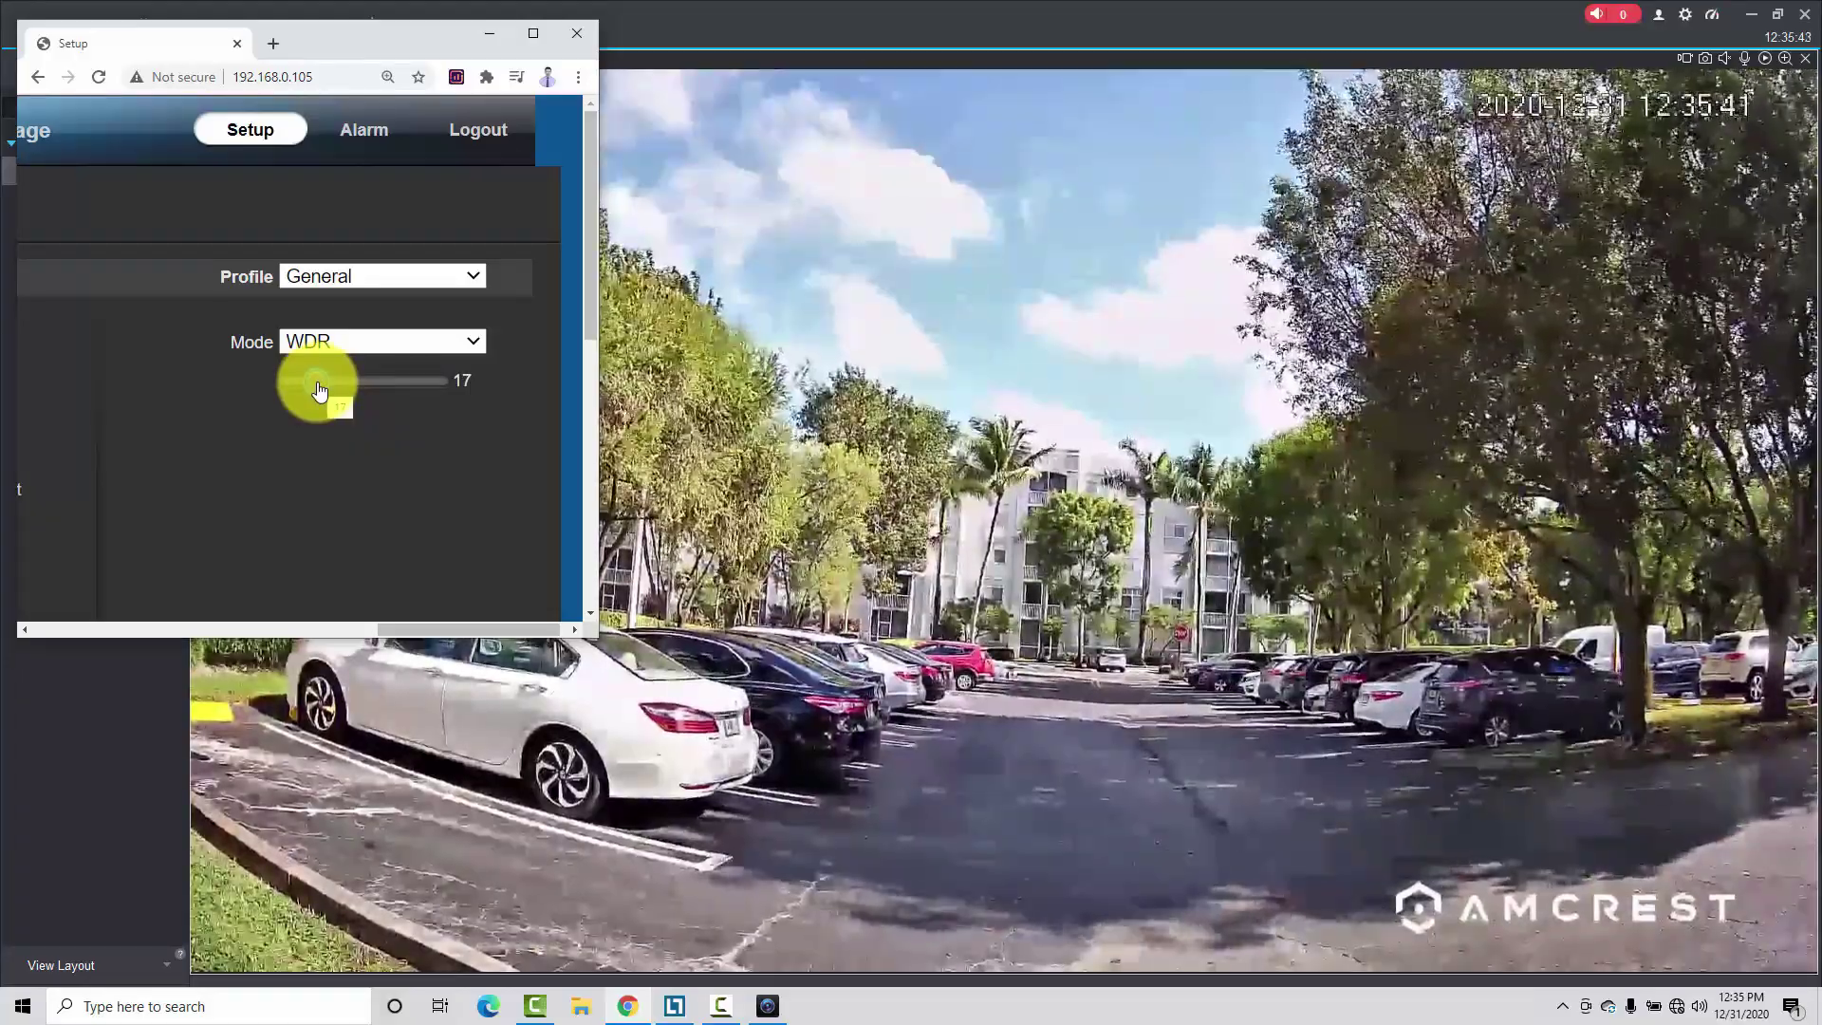
{"action": "left_click_drag", "start_coordinate": [321, 390], "coordinate": [349, 390]}
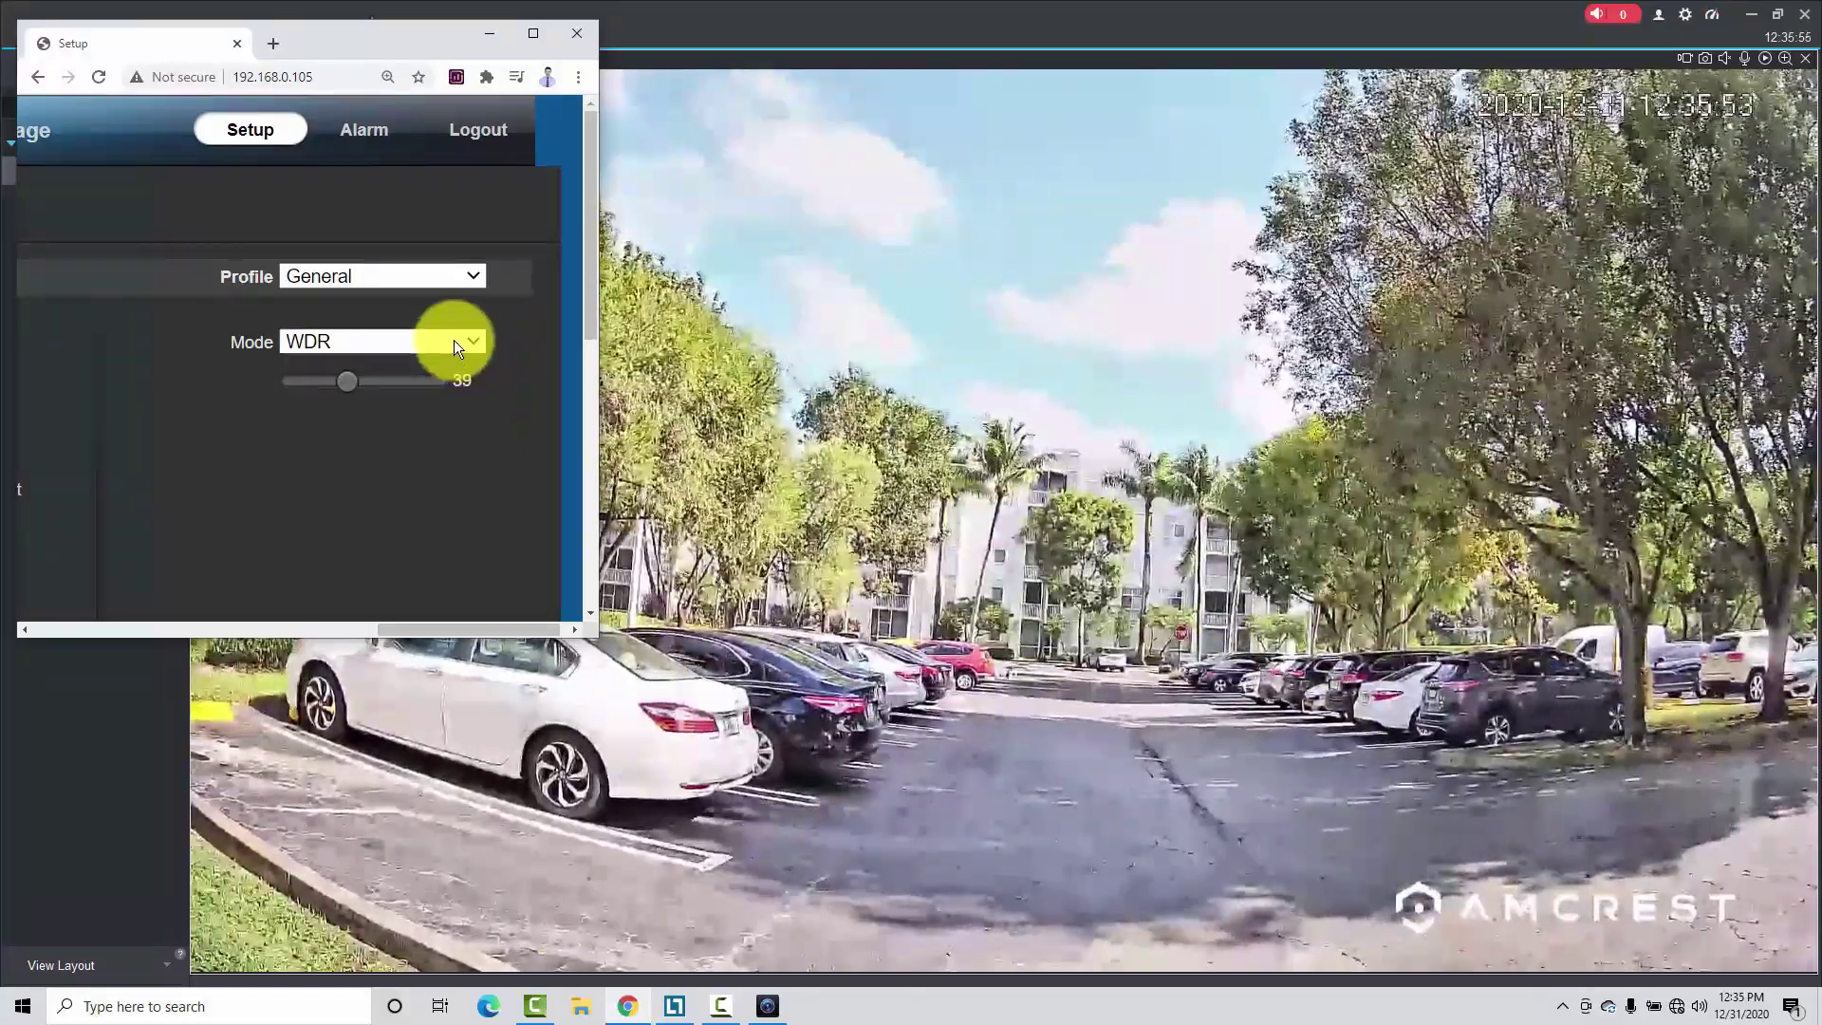
Compare backlight modes on the live feed by switching to OFF, WDR, then BLC
{"action": "left_click", "coordinate": [454, 340]}
{"action": "left_click", "coordinate": [374, 366]}
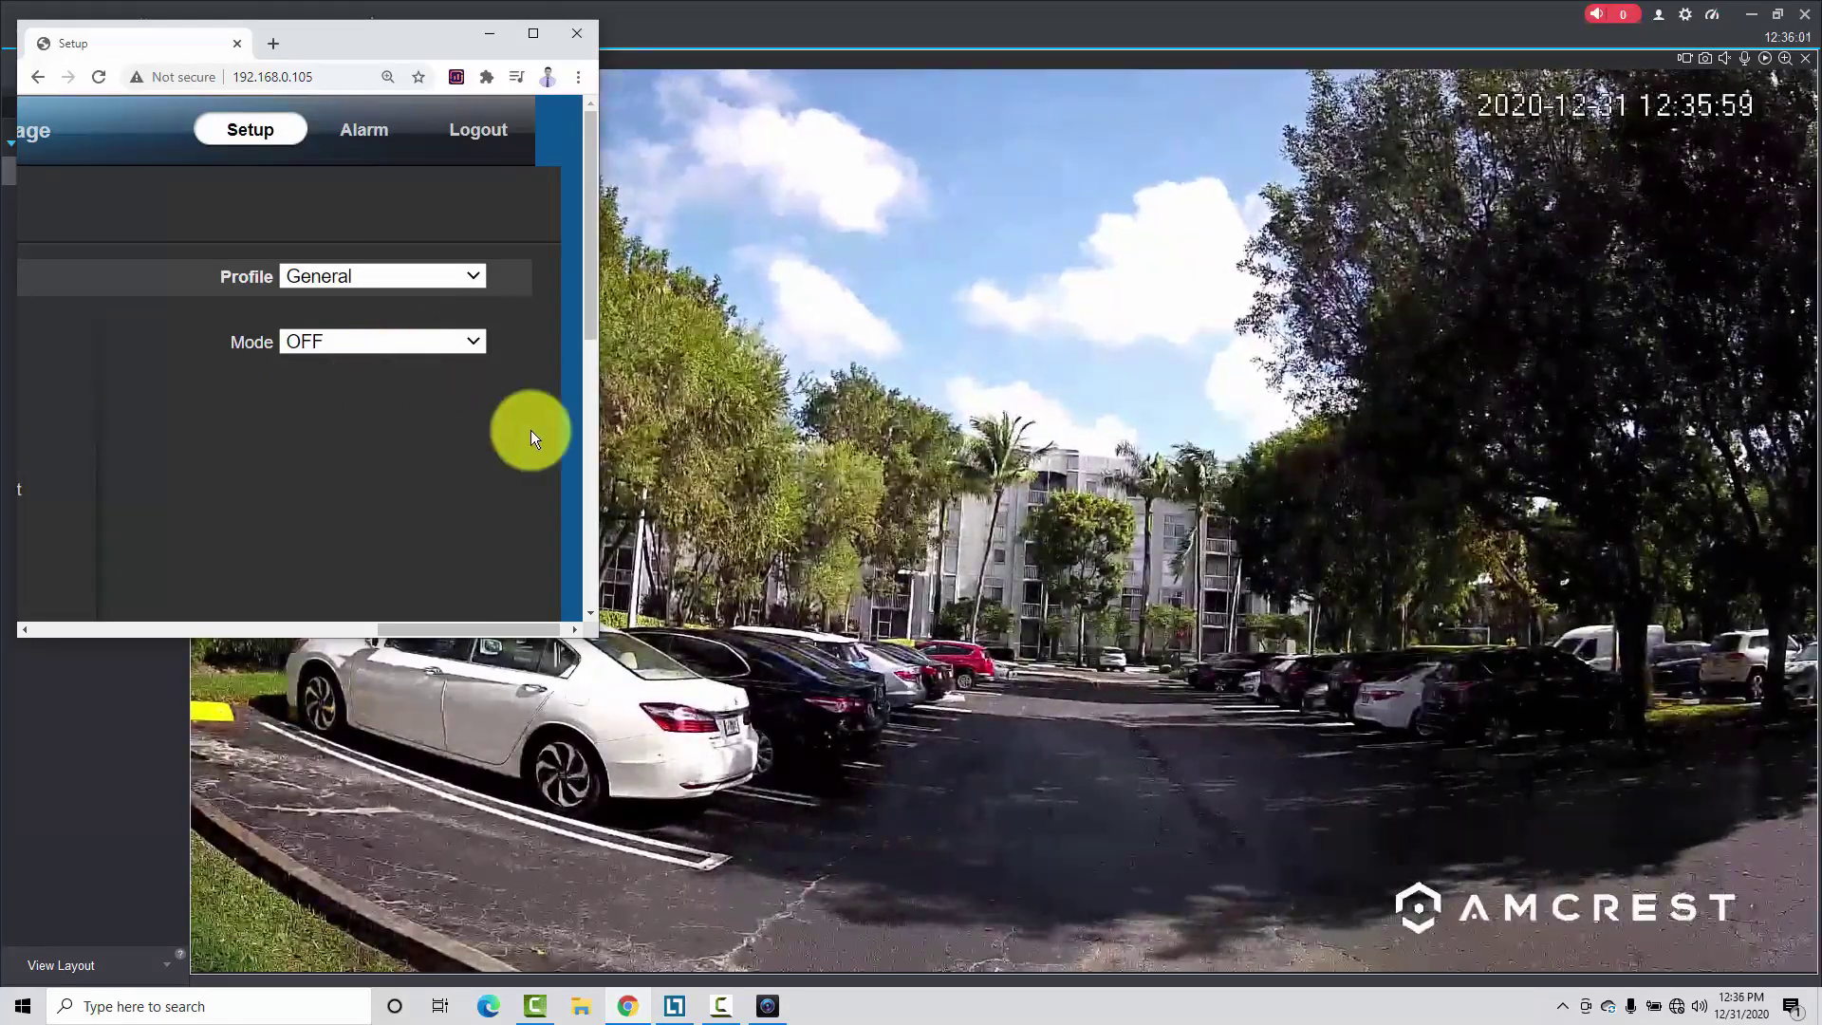
{"action": "left_click", "coordinate": [434, 343]}
{"action": "left_click", "coordinate": [356, 428]}
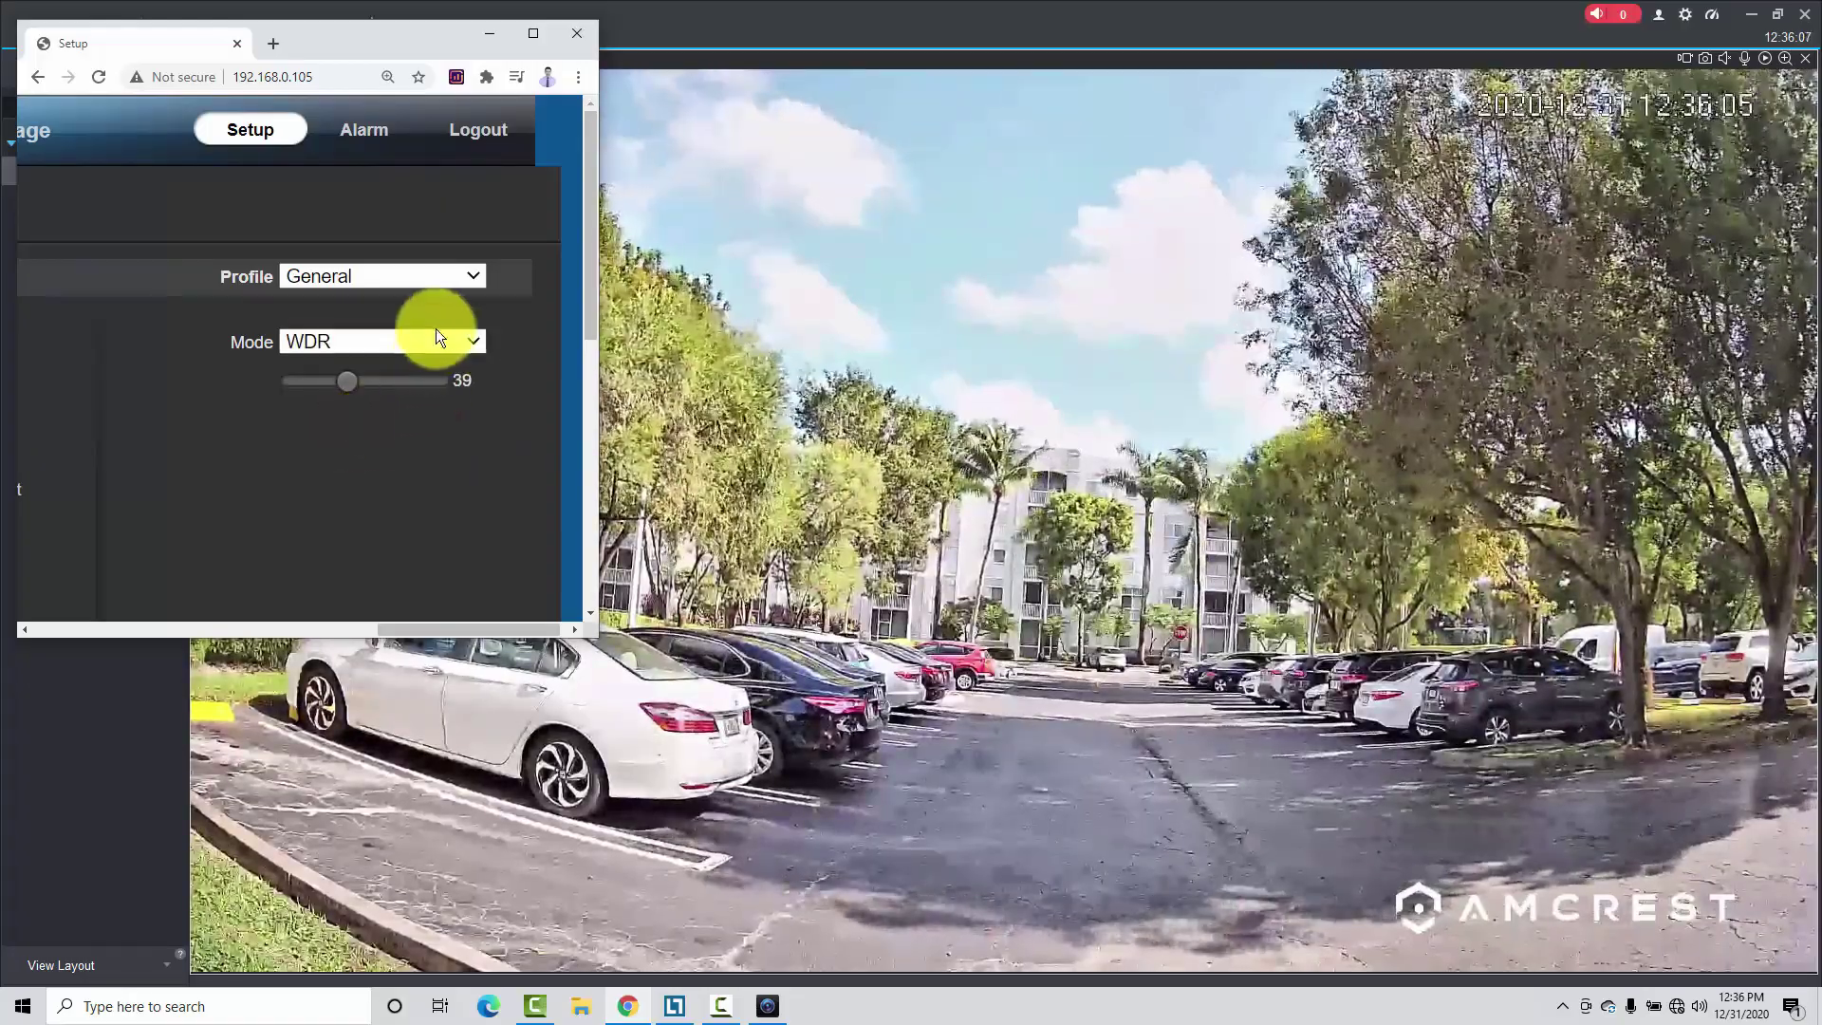
{"action": "left_click", "coordinate": [431, 346]}
{"action": "left_click", "coordinate": [374, 385]}
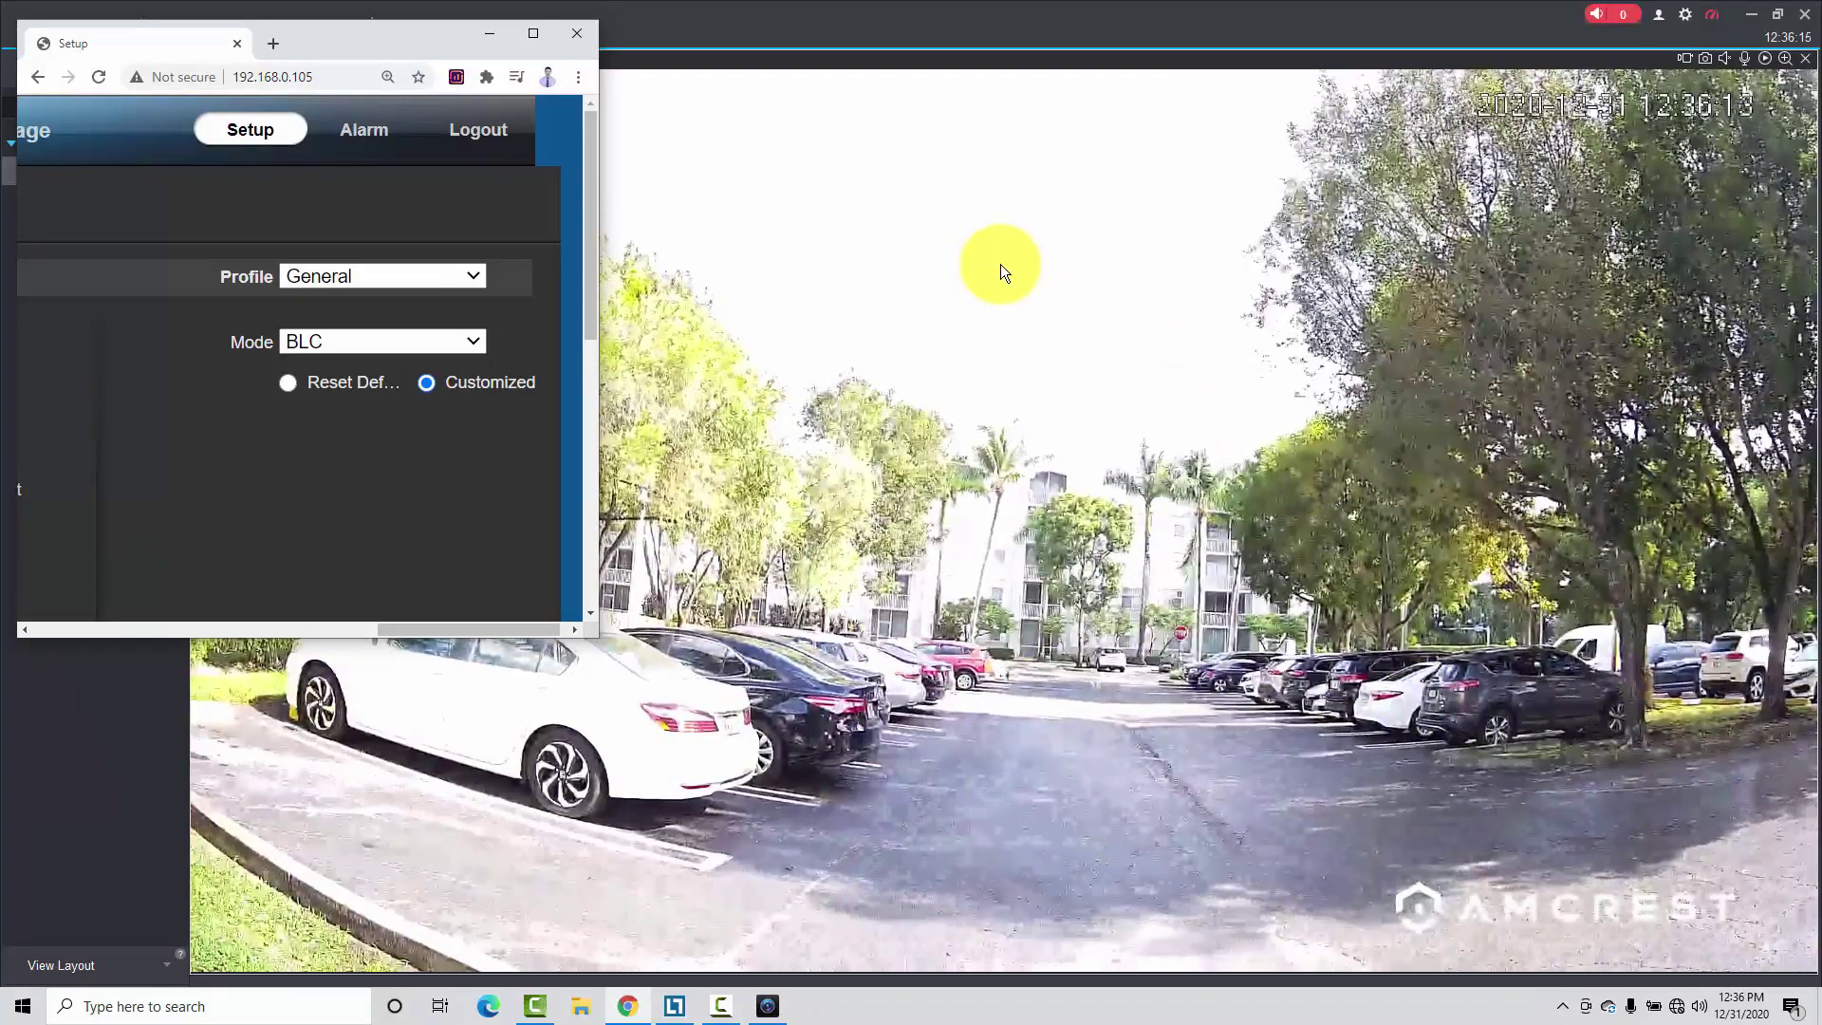
Return backlight mode to WDR at level 39 and maximize the Chrome settings window
{"action": "left_click", "coordinate": [452, 352]}
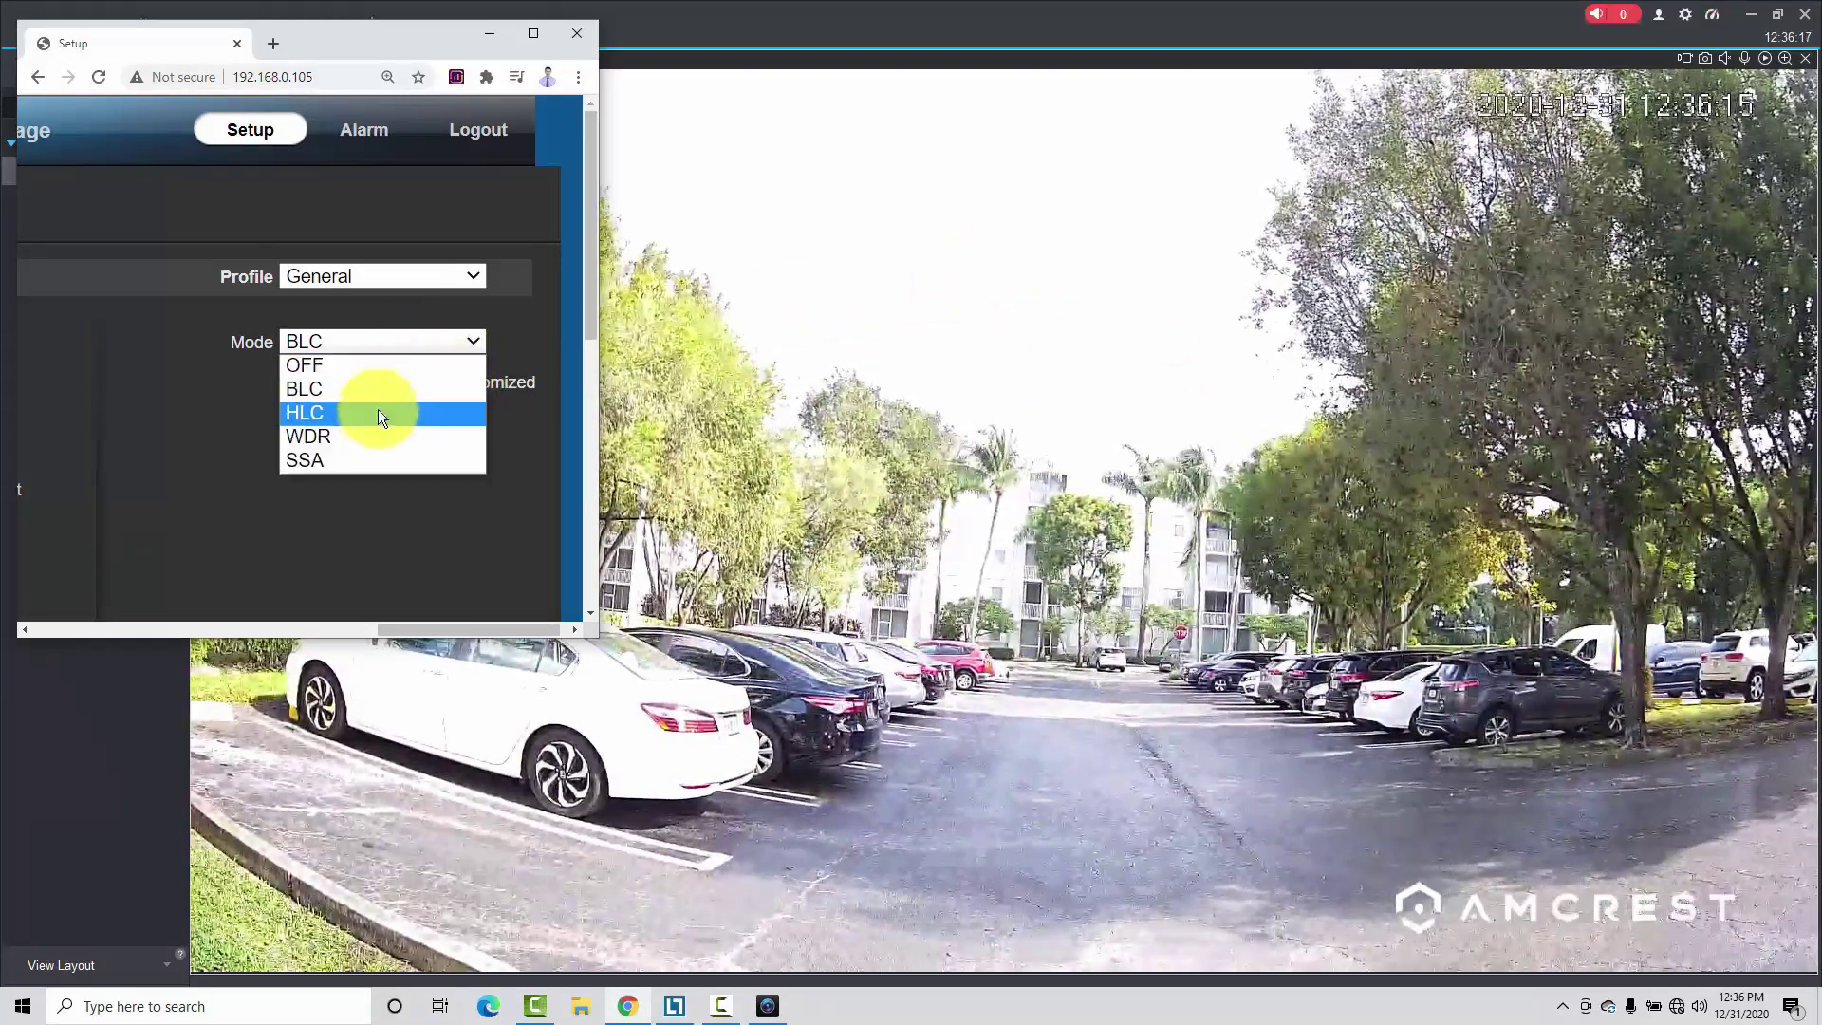
{"action": "left_click", "coordinate": [367, 437]}
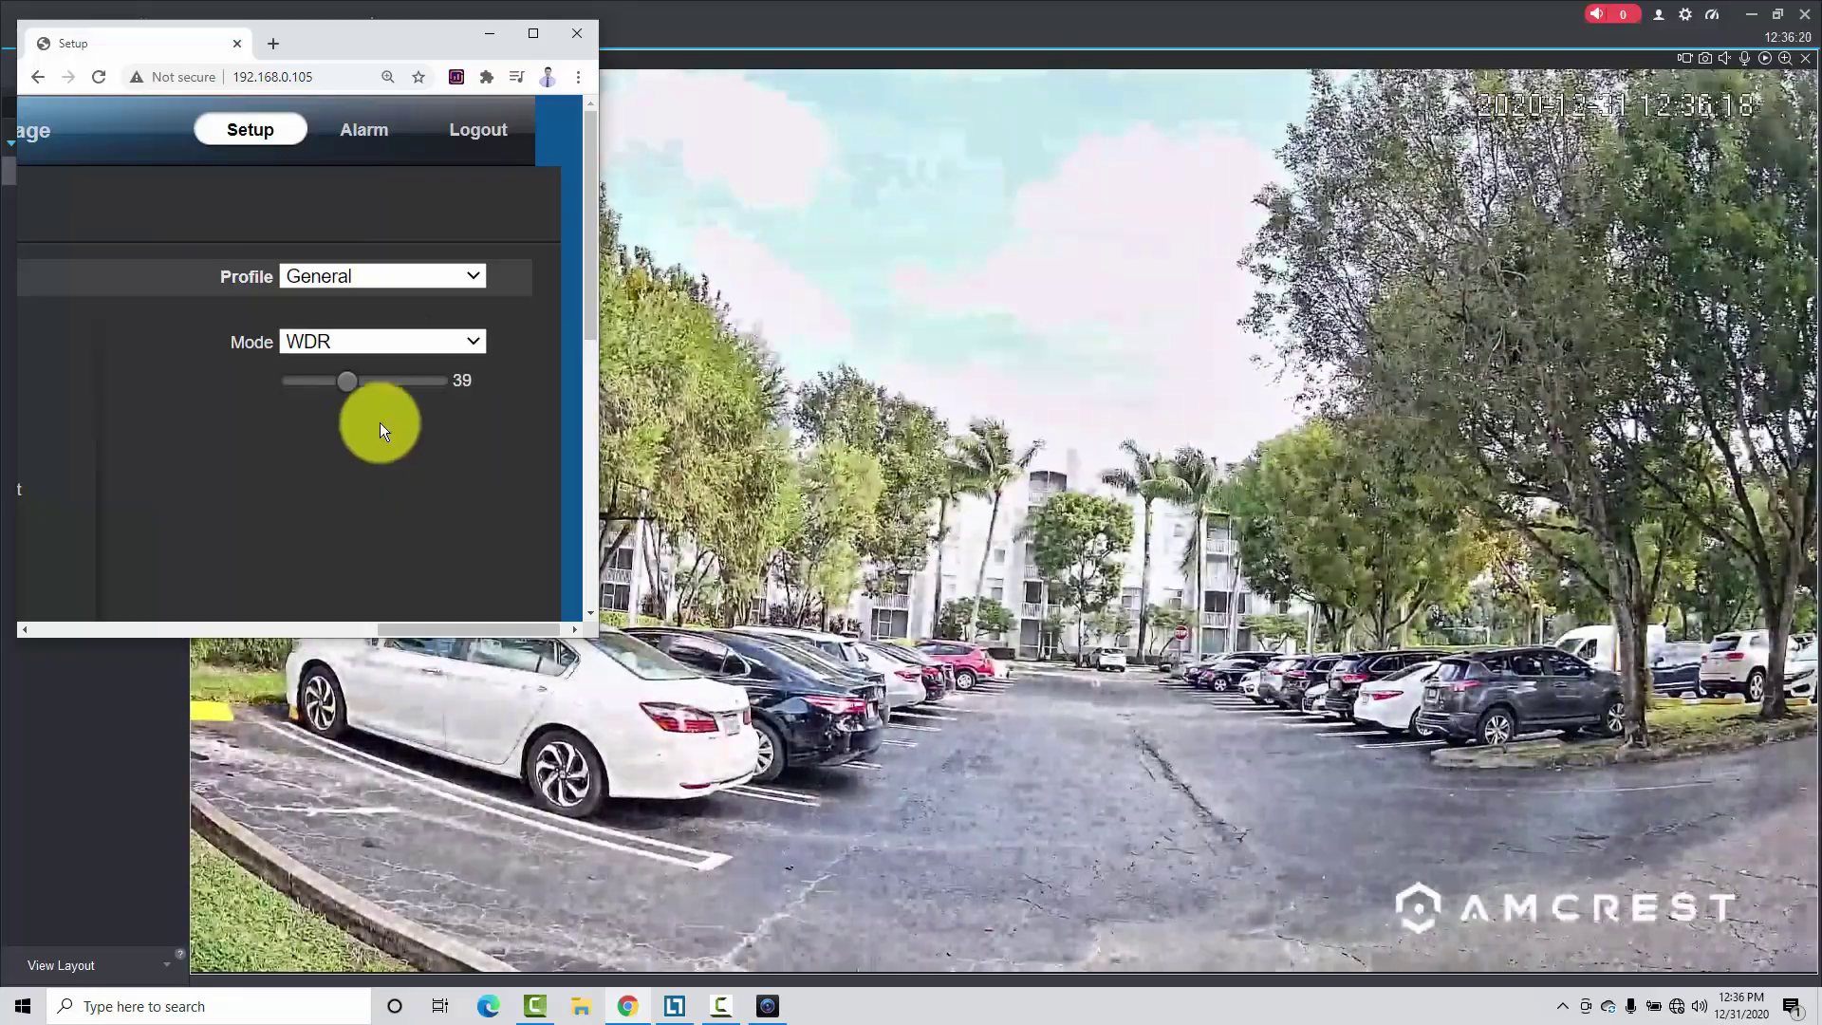
{"action": "left_click", "coordinate": [413, 341]}
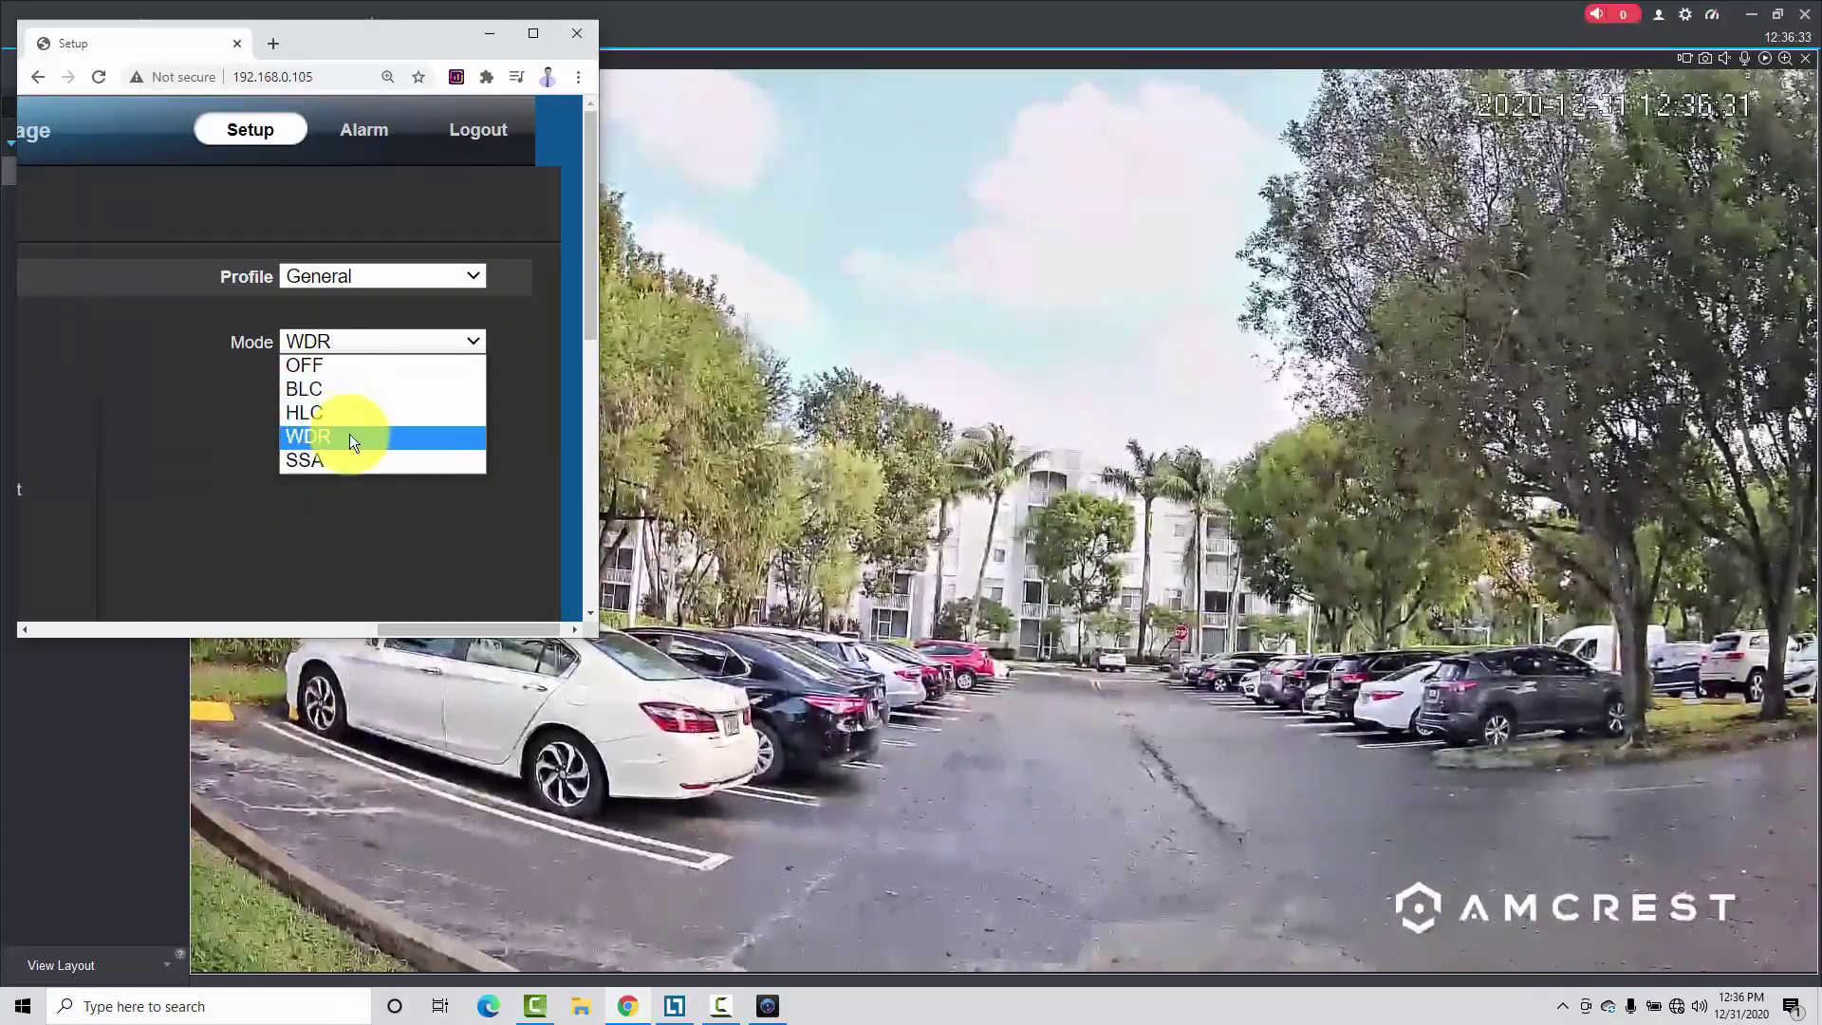
{"action": "left_click", "coordinate": [346, 508]}
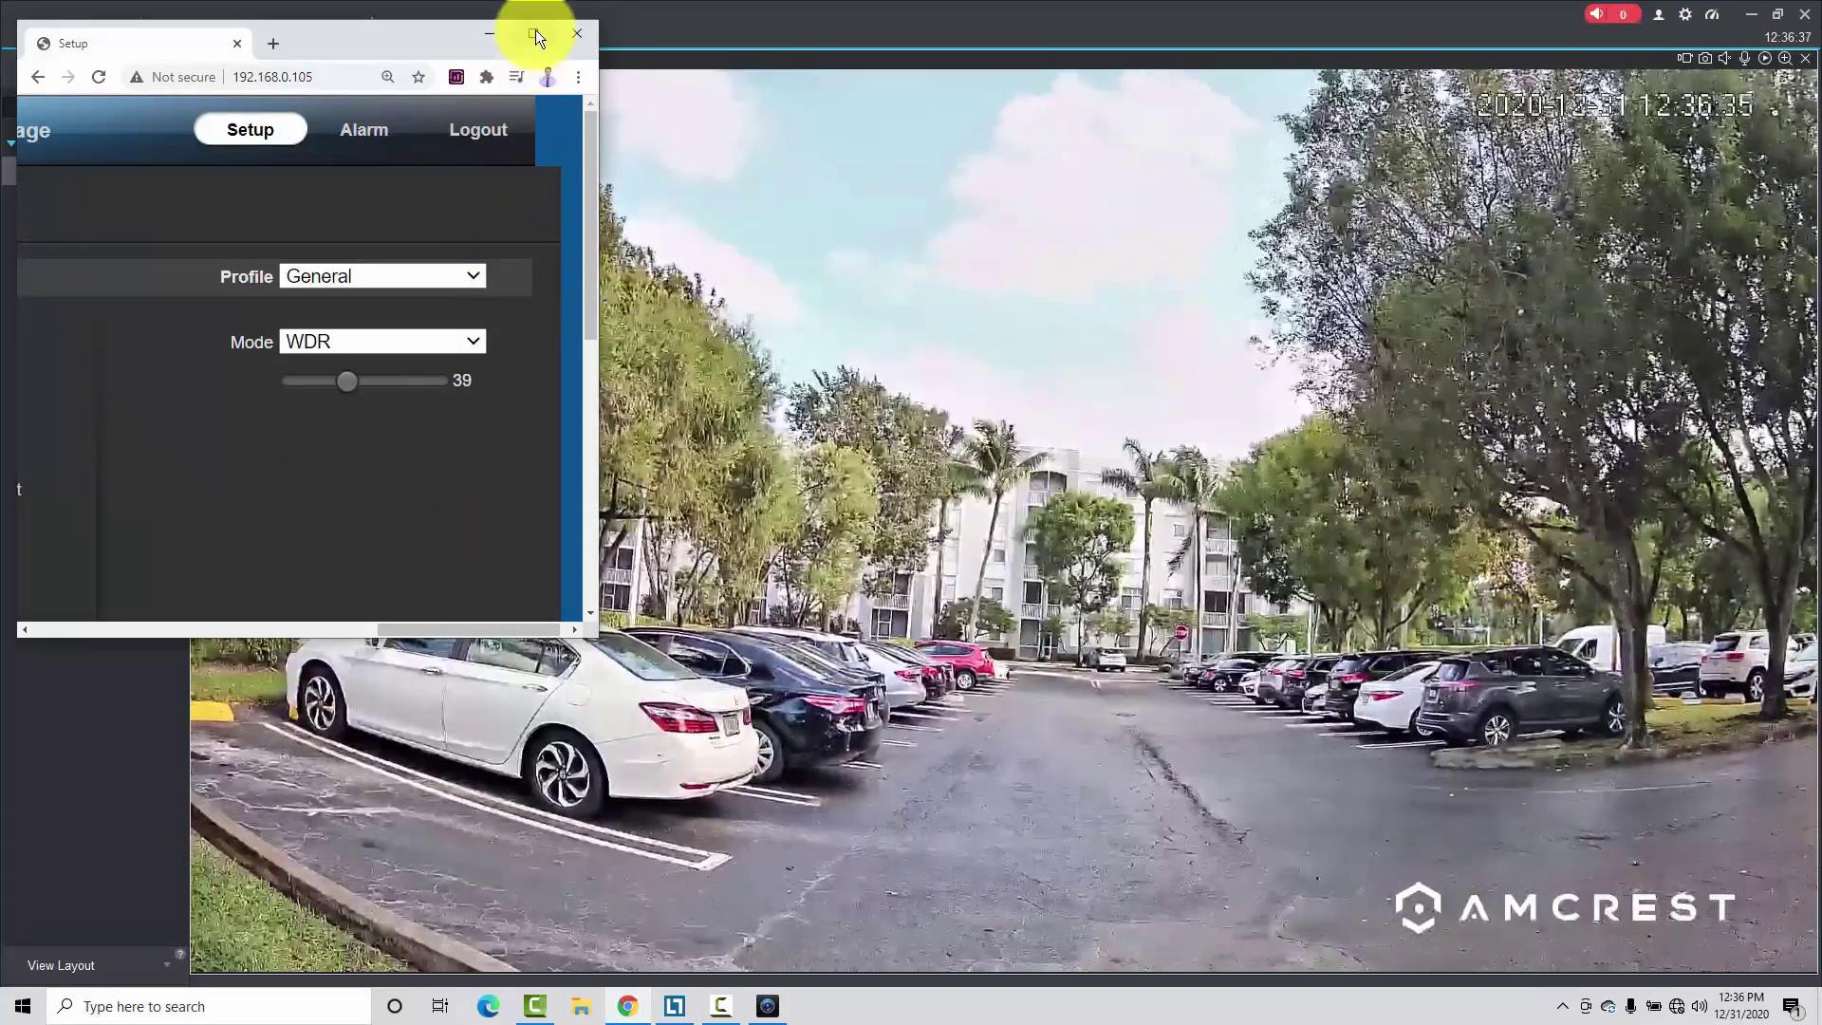
{"action": "left_click", "coordinate": [533, 33]}
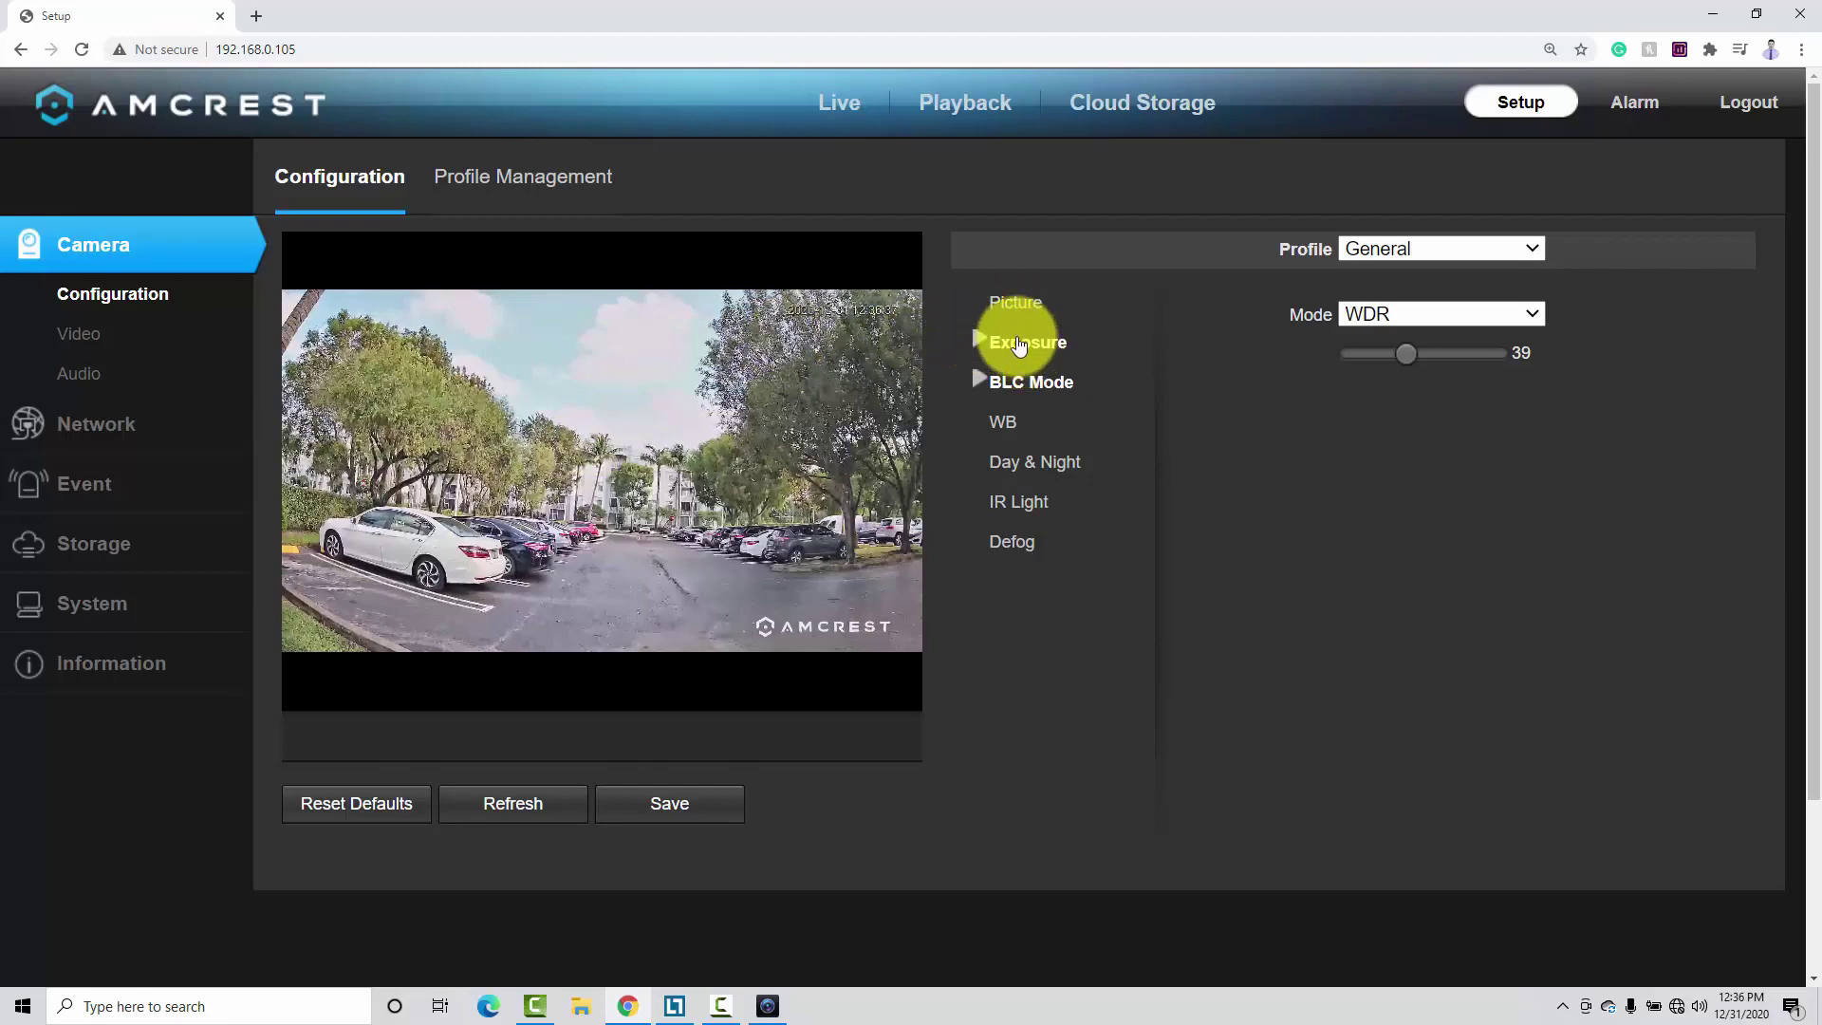
Change the white balance mode from Auto to Outdoor and save the camera settings
{"action": "left_click", "coordinate": [1038, 304]}
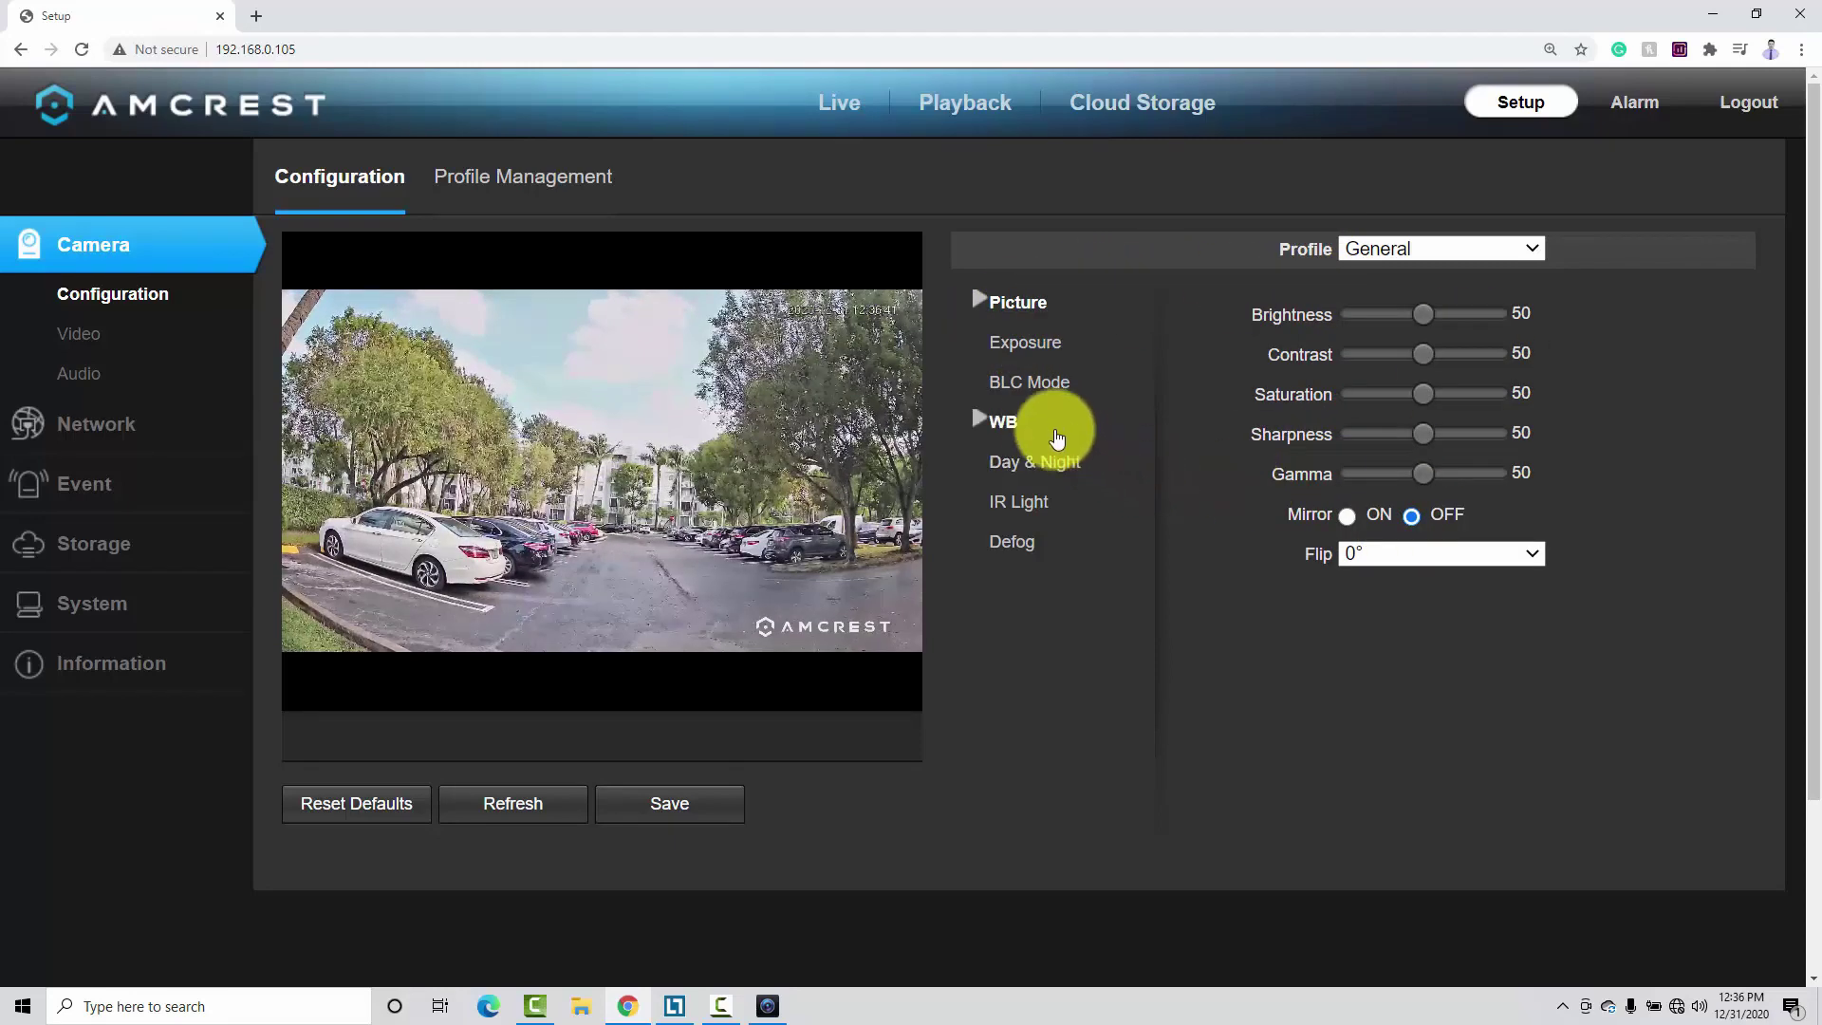
{"action": "left_click", "coordinate": [1017, 431]}
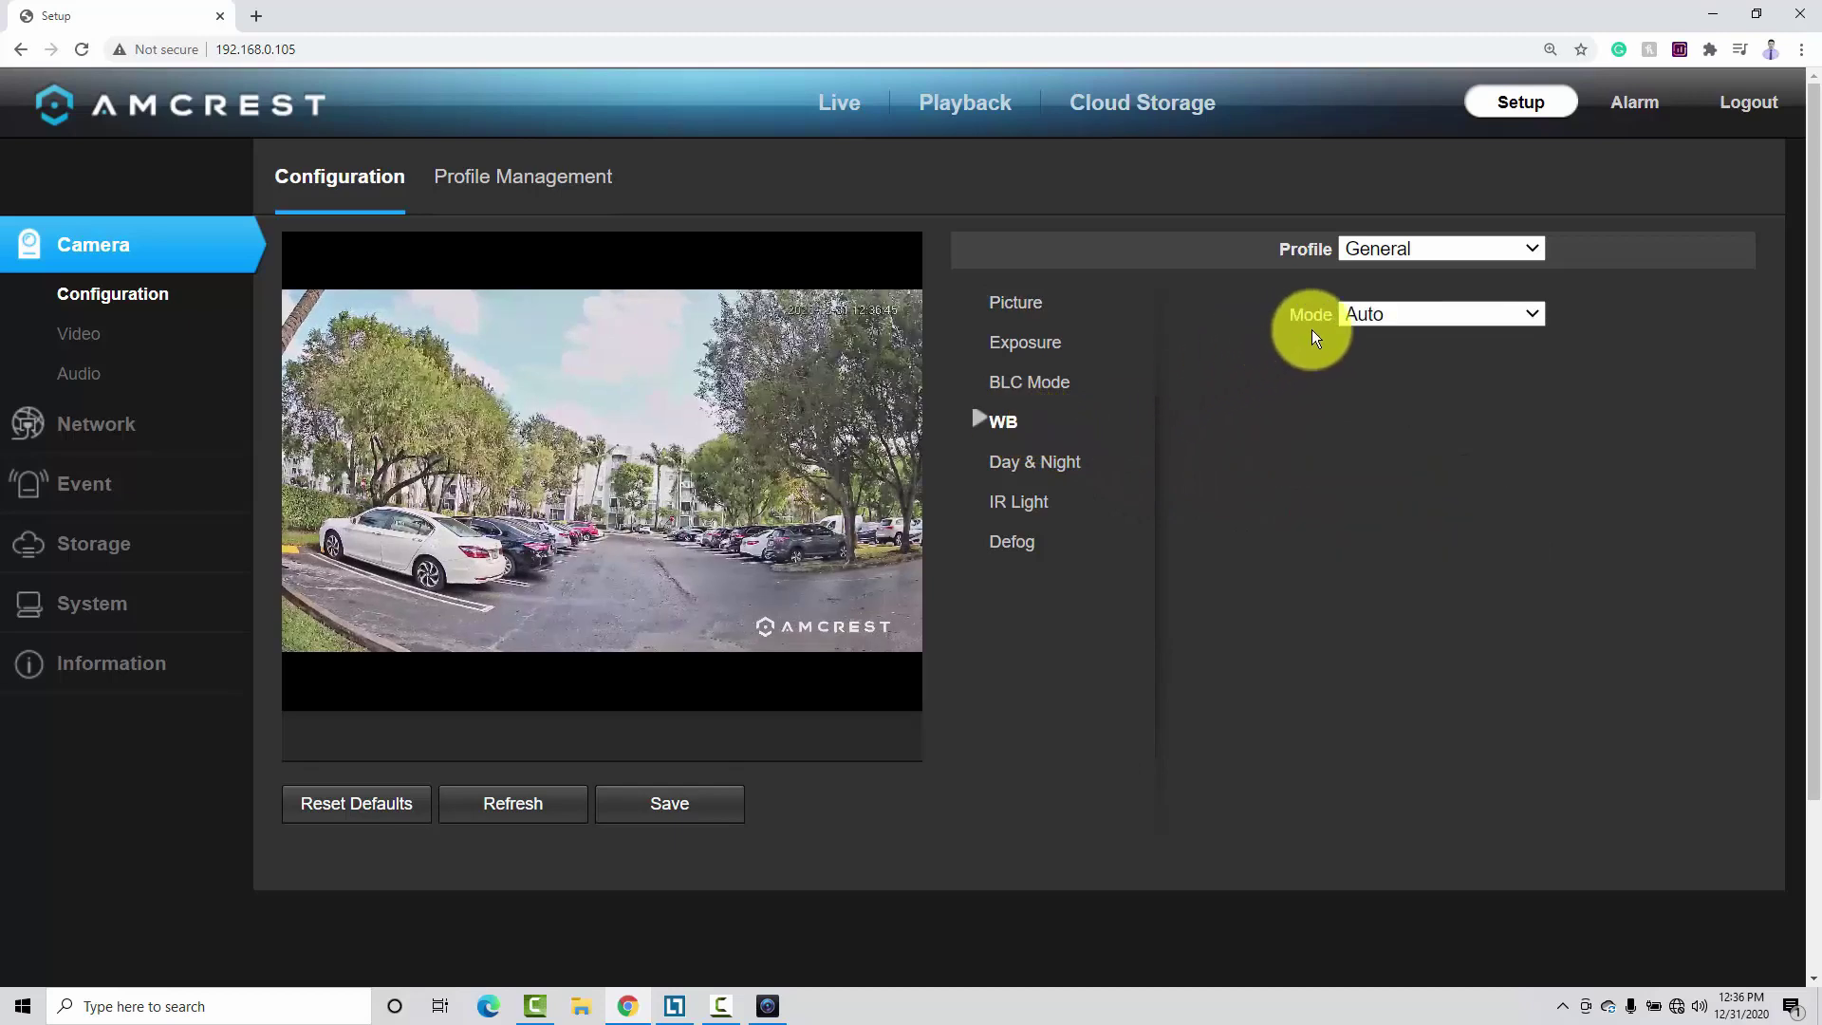
{"action": "left_click", "coordinate": [1399, 317]}
{"action": "left_click", "coordinate": [1392, 409]}
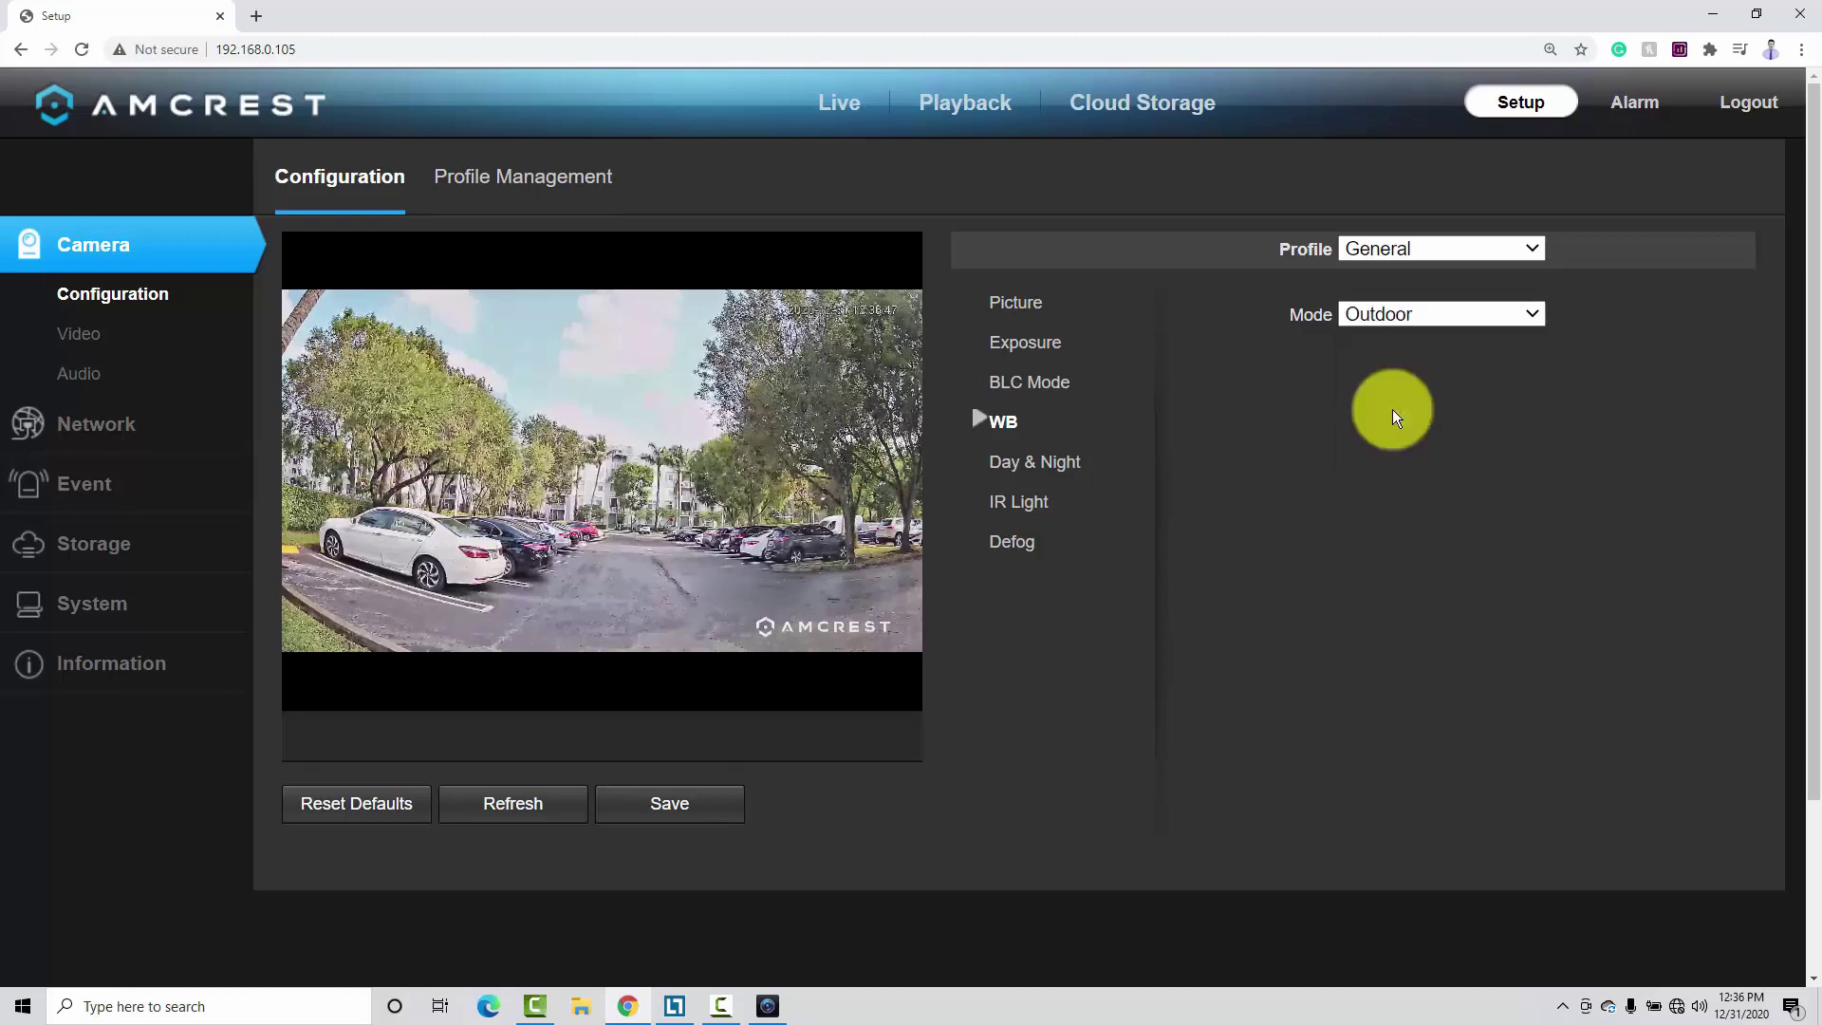
{"action": "left_click", "coordinate": [672, 806]}
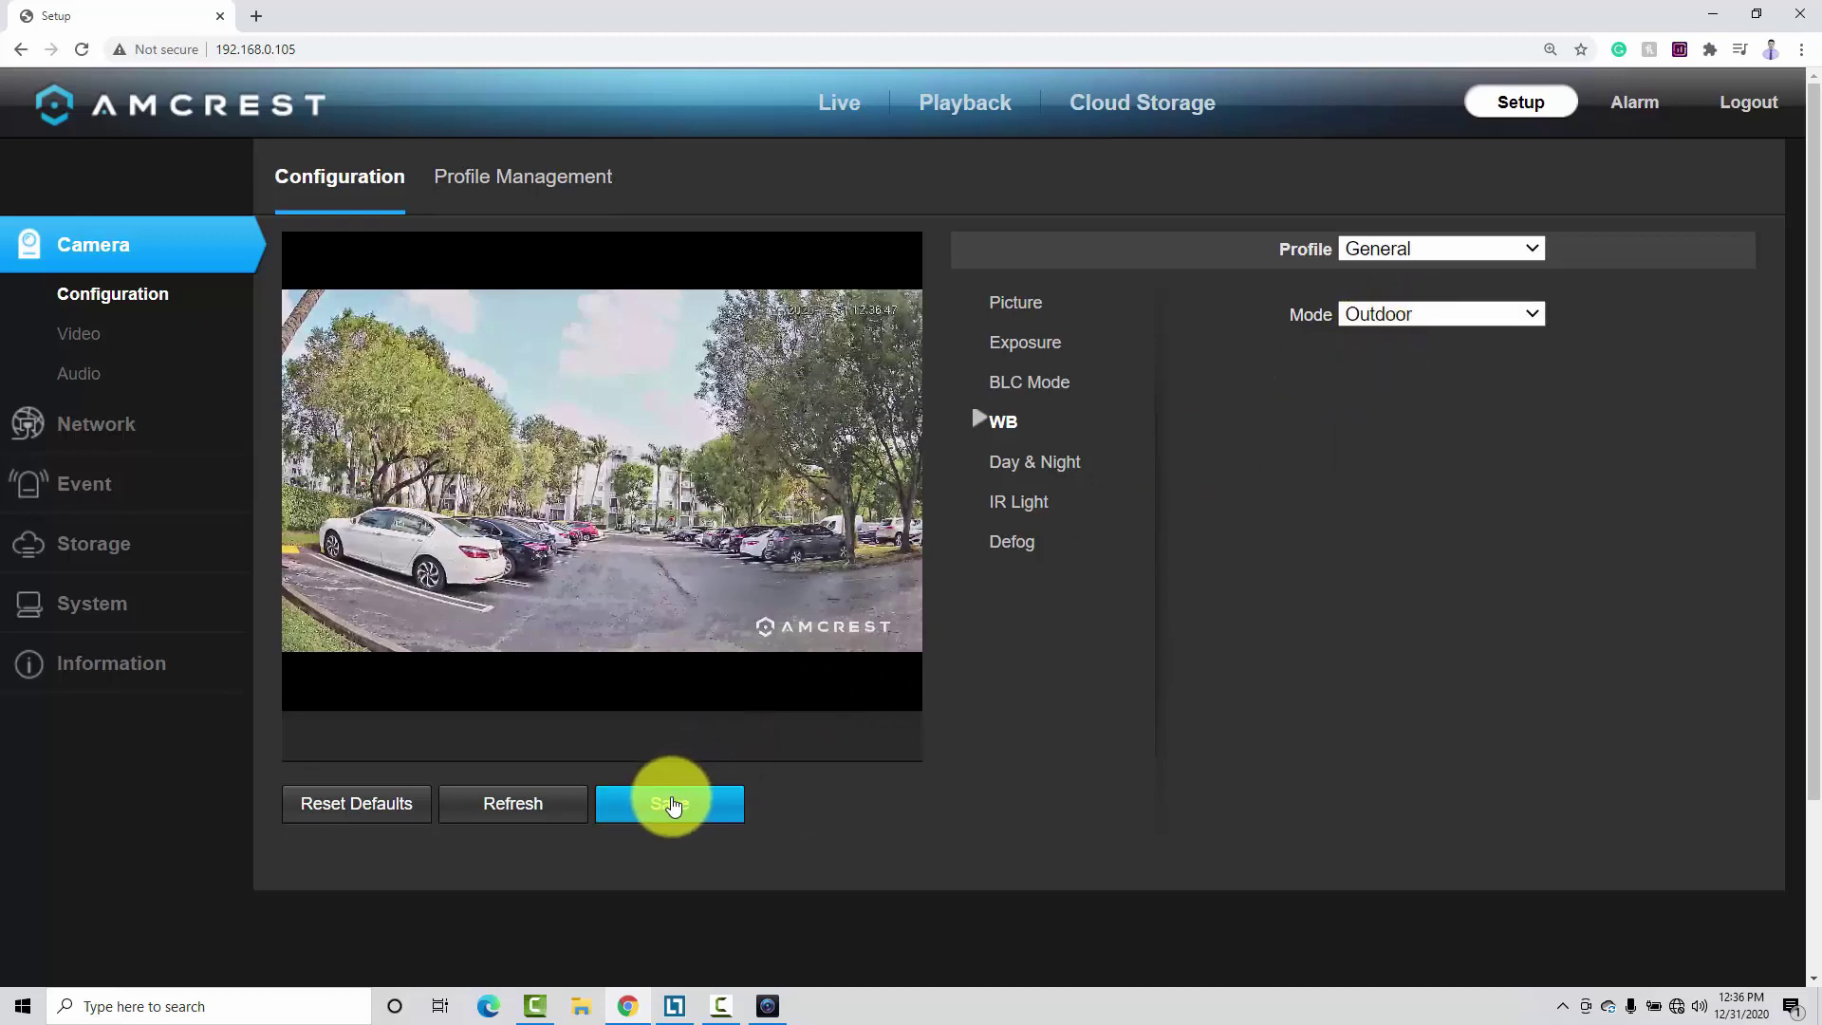